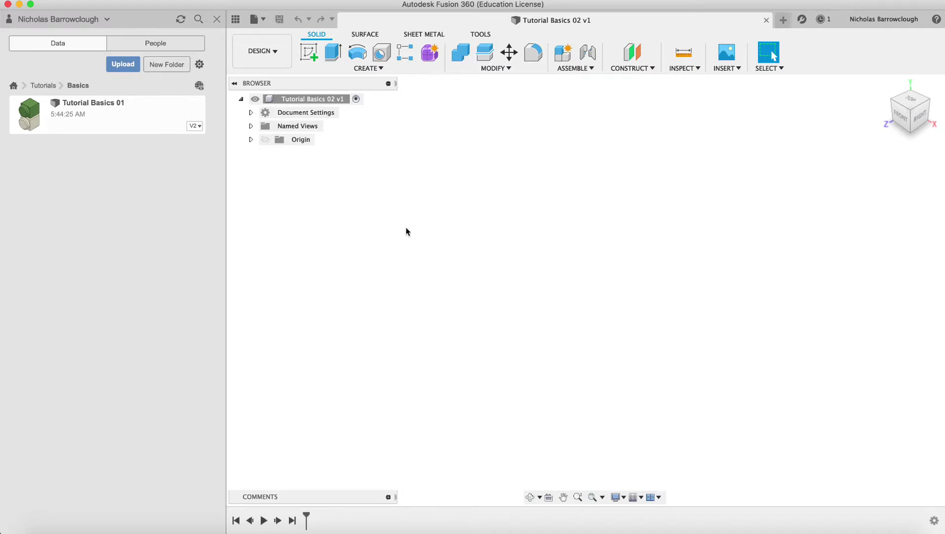
# Hide the data panel and create a 35 × 35 × 35 mm box on the horizontal ground plane, starting from the origin.
pyautogui.click(236, 20)
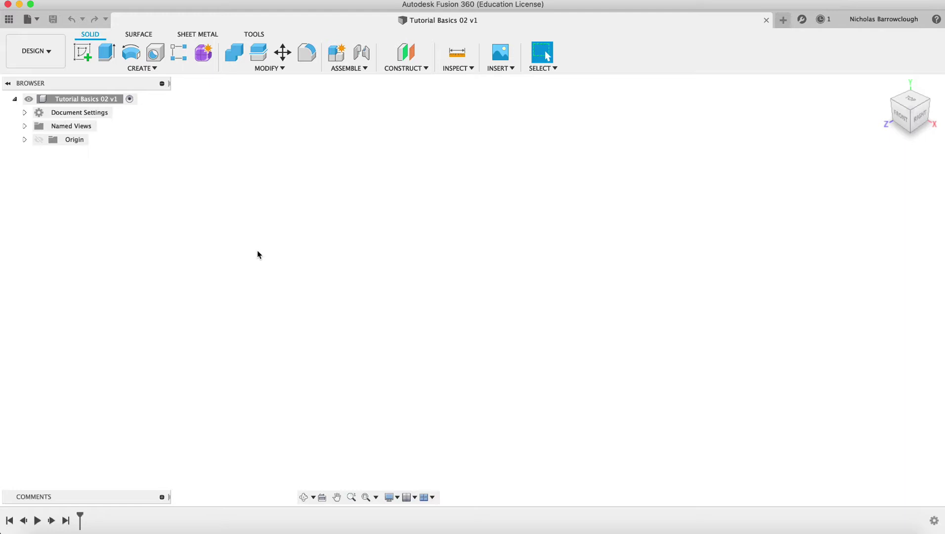
pyautogui.click(139, 70)
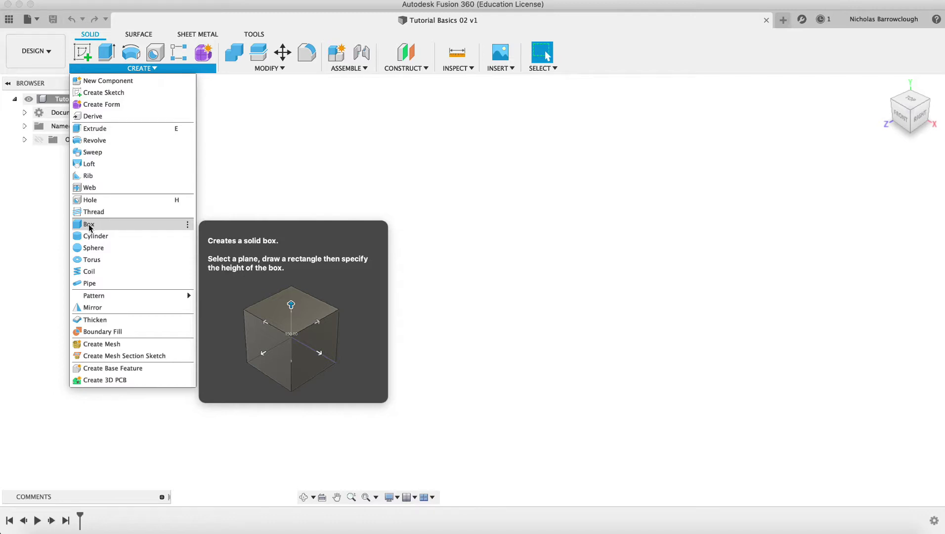
pyautogui.click(89, 225)
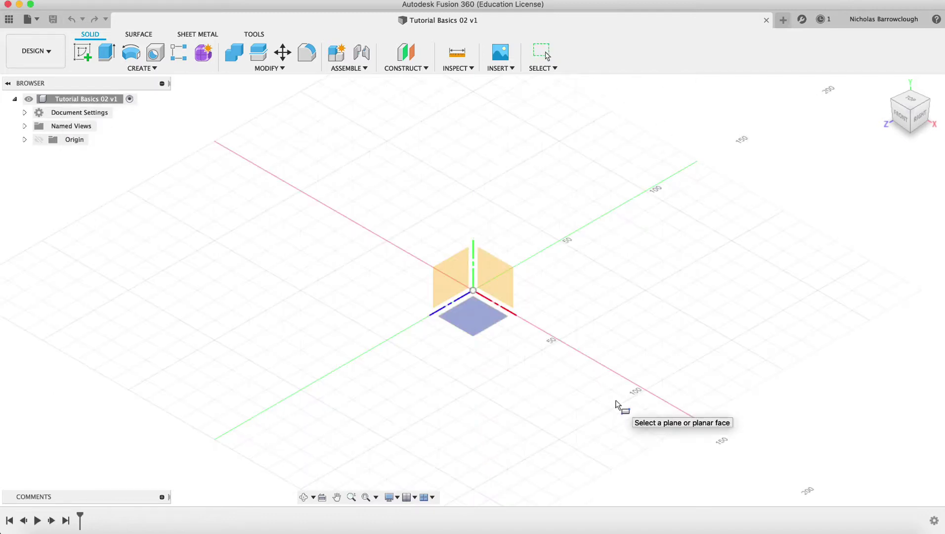
pyautogui.click(470, 320)
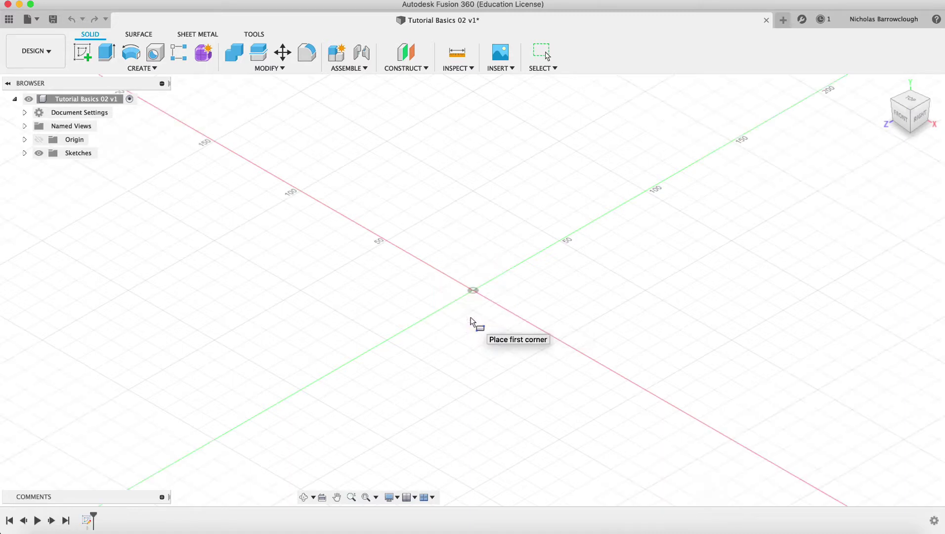
pyautogui.click(473, 290)
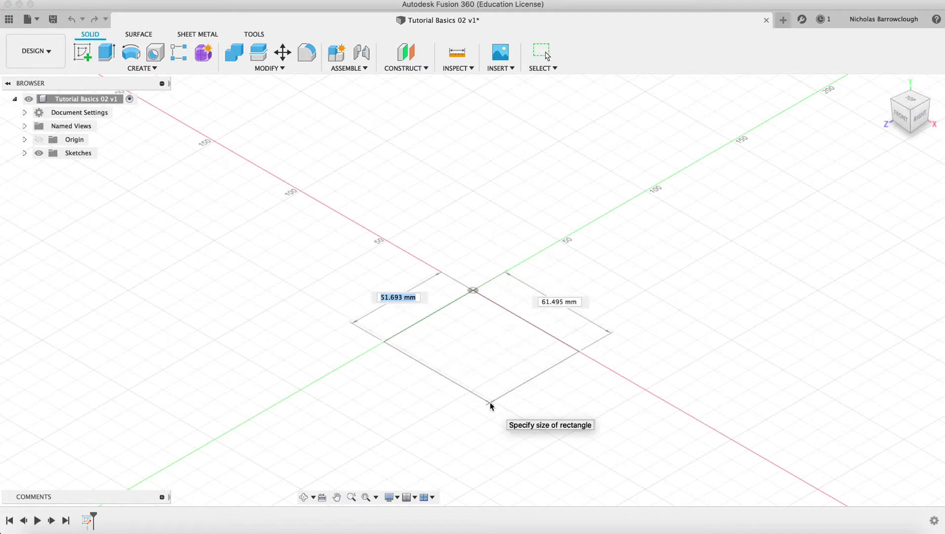
pyautogui.write('35')
pyautogui.press('Tab')
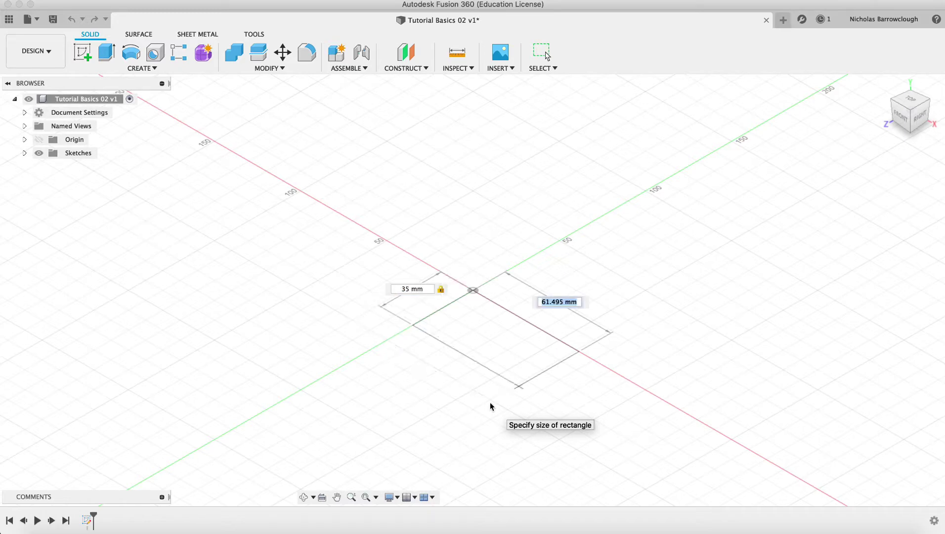
pyautogui.write('35')
pyautogui.press('Tab')
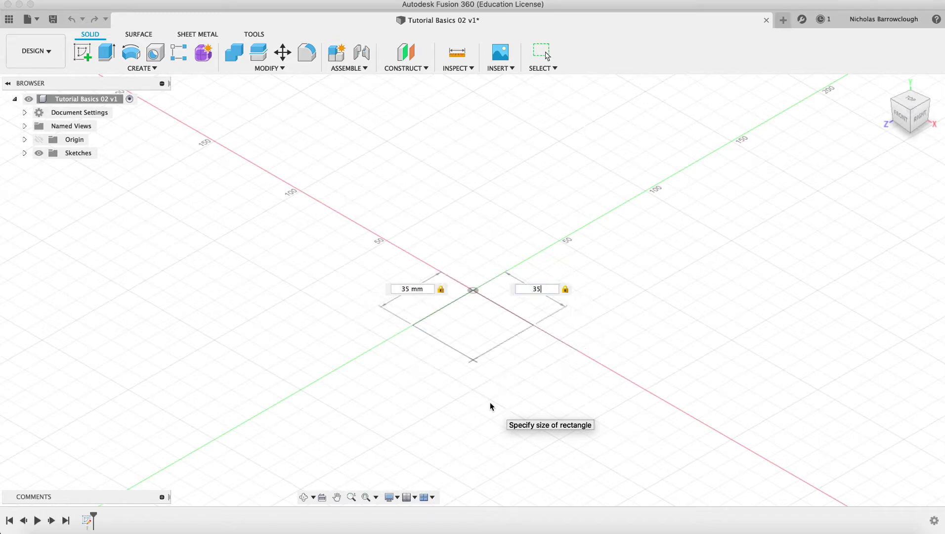
pyautogui.press('Return')
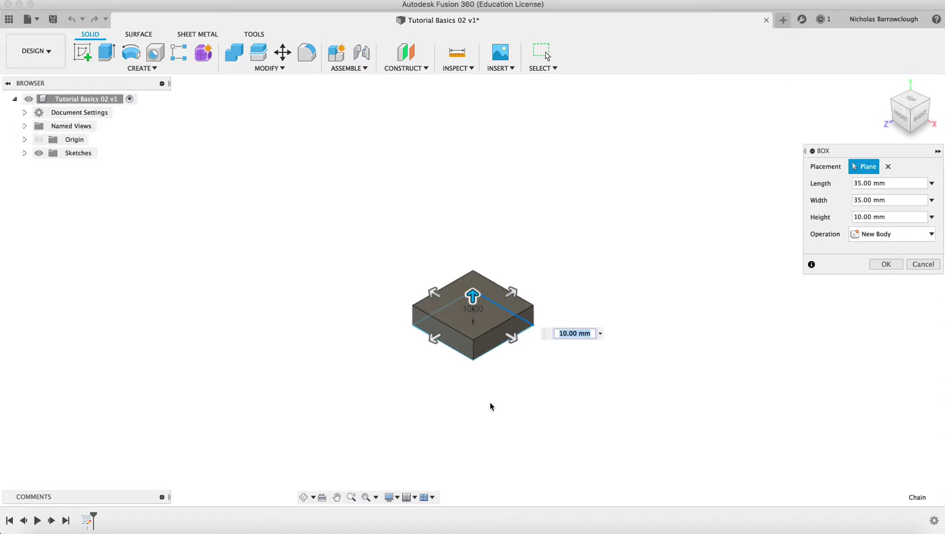
pyautogui.write('35')
pyautogui.press('Return')
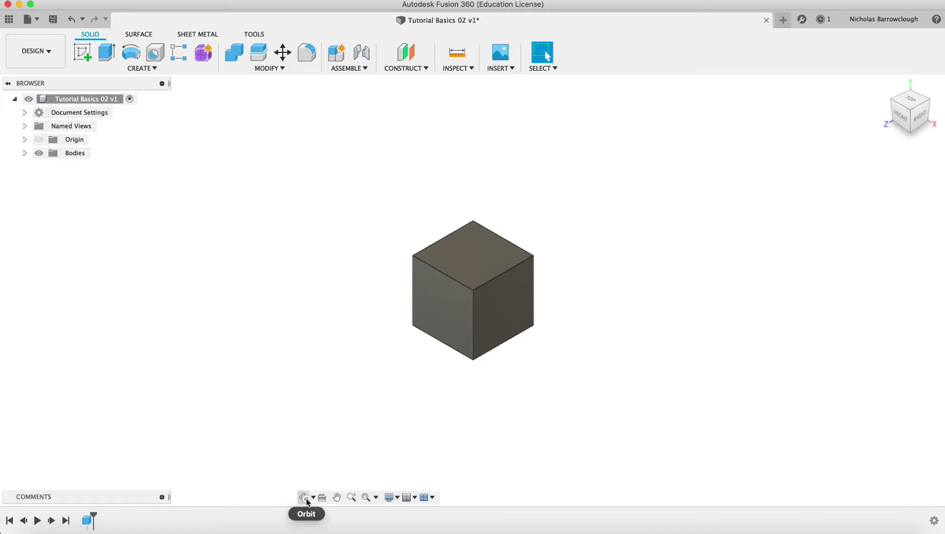
# Start a cylinder on the cube's top face with a 34 mm diameter base circle centred on that face.
pyautogui.click(304, 497)
pyautogui.moveTo(506, 266); pyautogui.dragTo(484, 278)
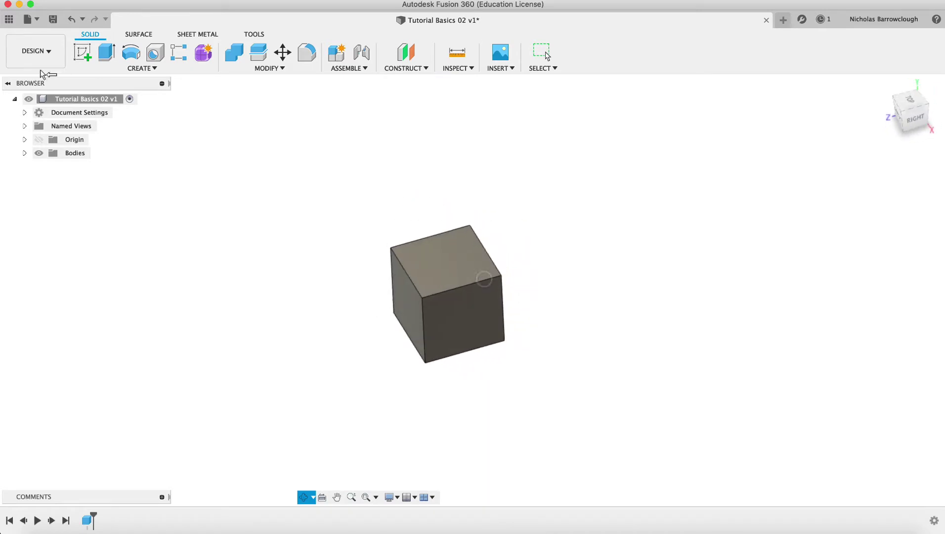
pyautogui.click(123, 66)
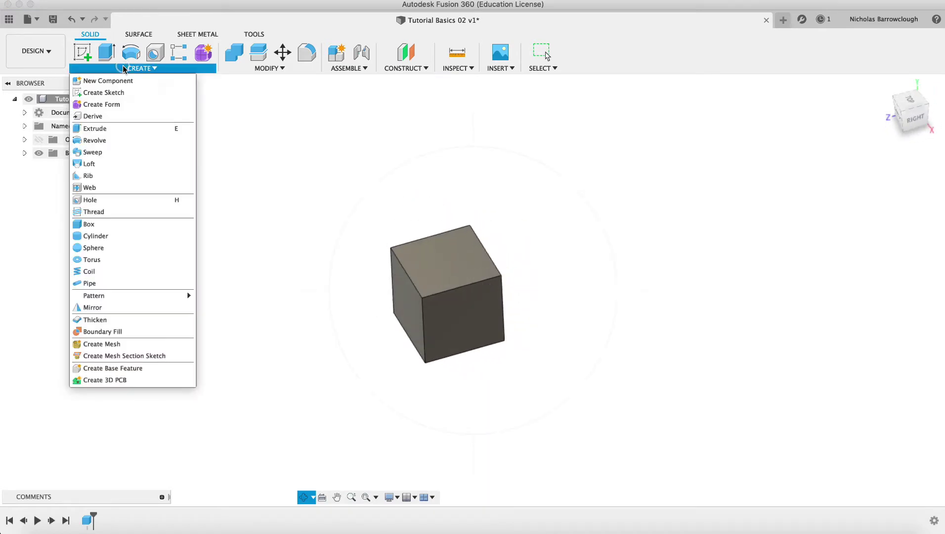
pyautogui.click(106, 236)
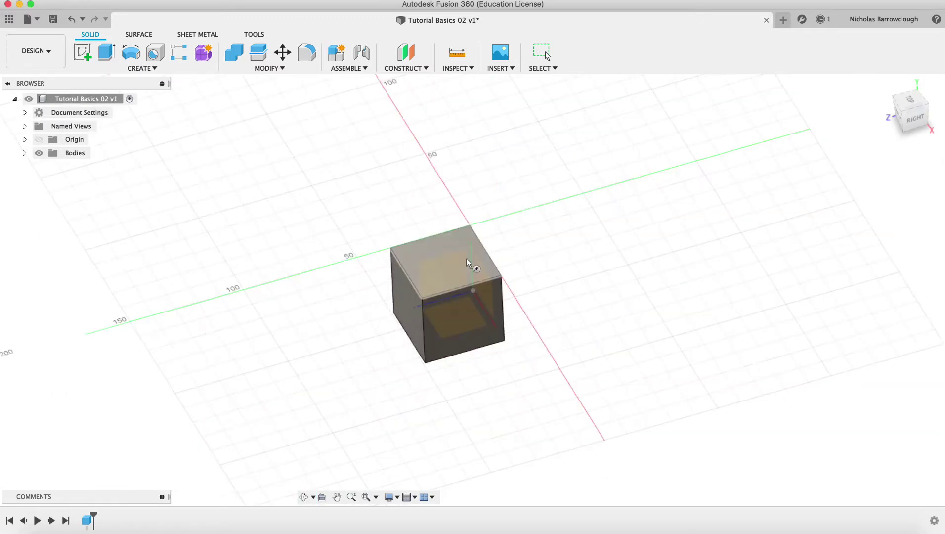
pyautogui.click(438, 262)
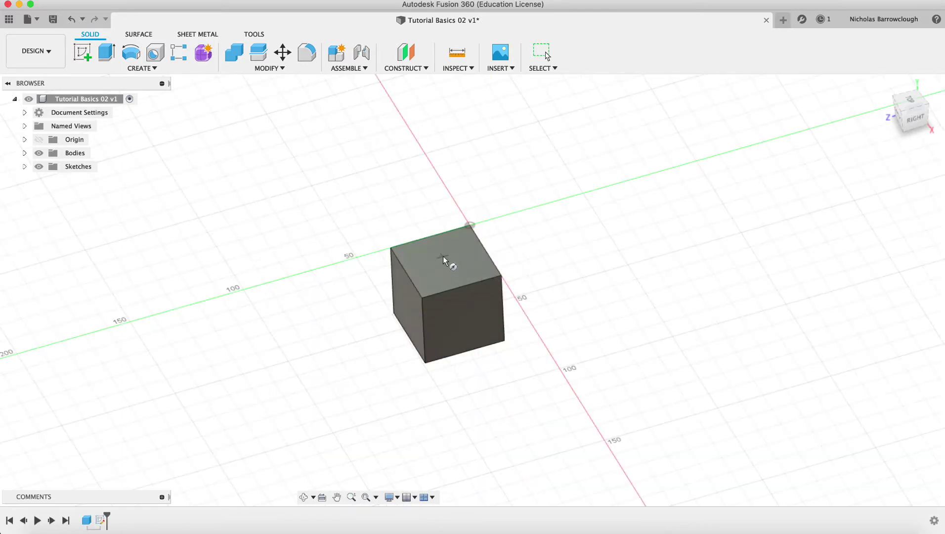
pyautogui.moveTo(908, 121); pyautogui.dragTo(901, 130)
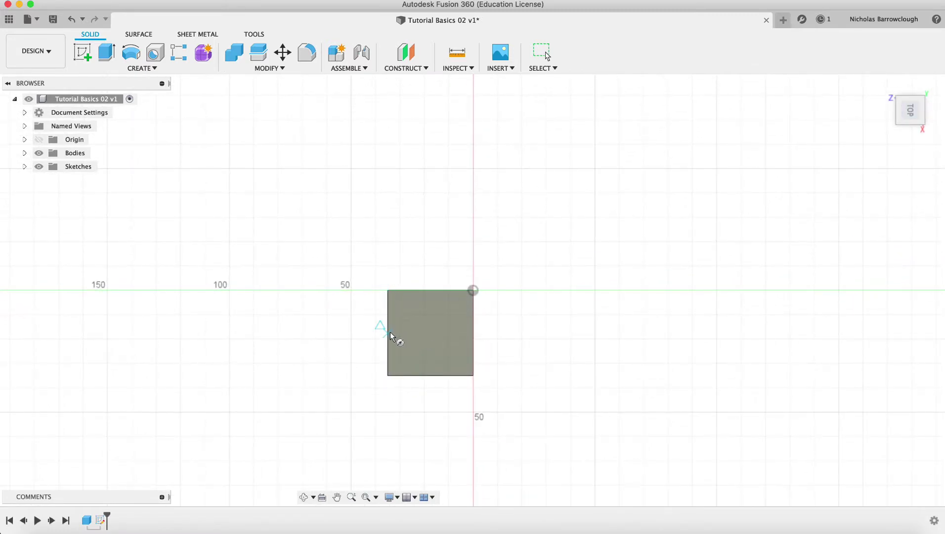
pyautogui.click(430, 333)
pyautogui.write('34')
pyautogui.press('Tab')
pyautogui.press('Return')
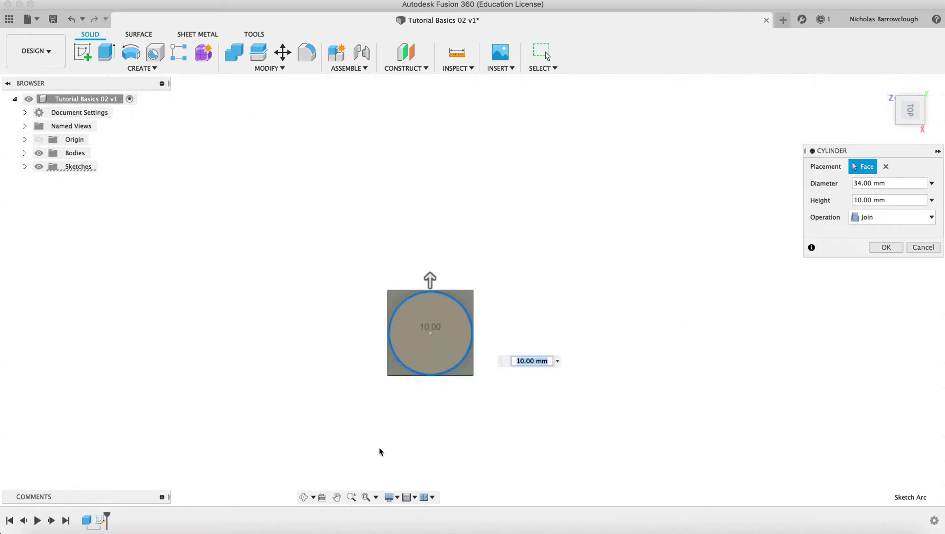
# Complete the cylinder with a height of 10 mm, joined to the cube.
pyautogui.click(304, 497)
pyautogui.moveTo(439, 323); pyautogui.dragTo(465, 273)
pyautogui.press('Escape')
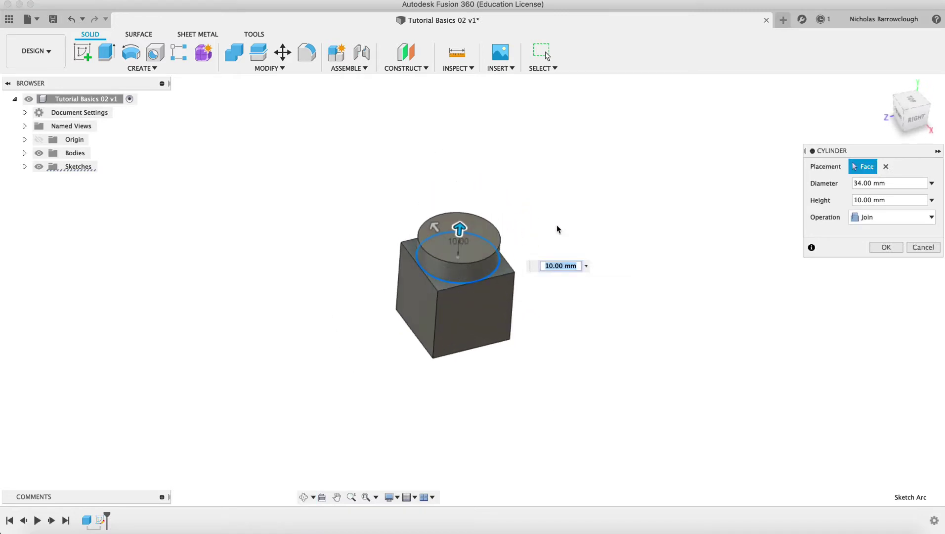
pyautogui.click(351, 497)
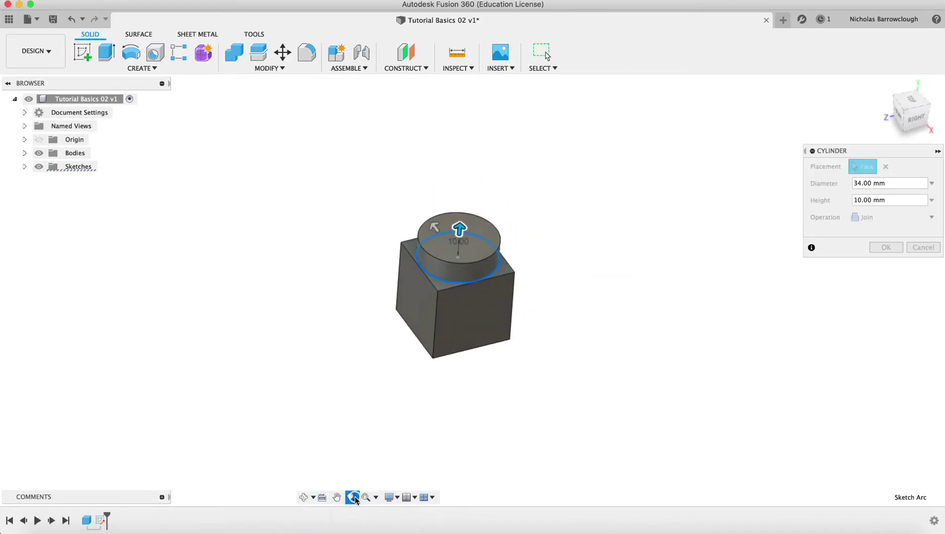
pyautogui.moveTo(523, 207); pyautogui.dragTo(528, 245)
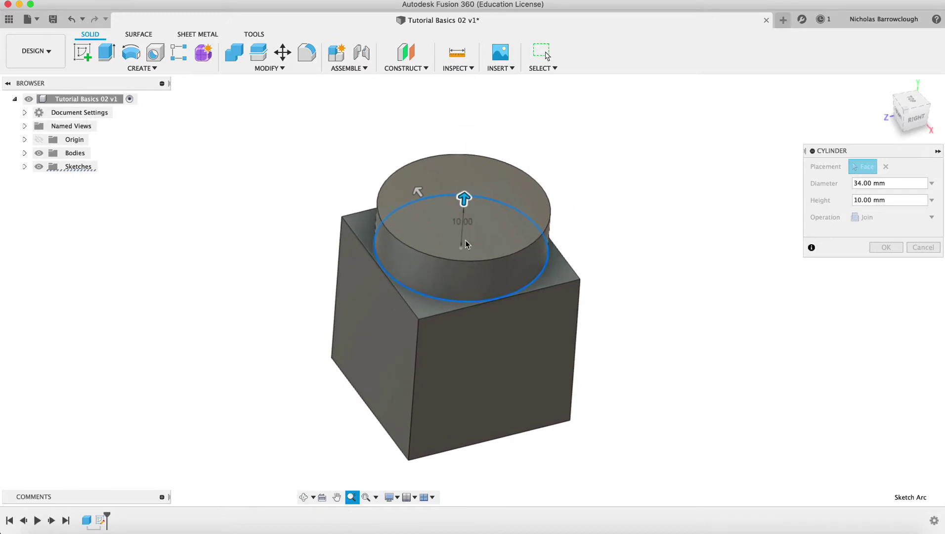
pyautogui.press('Escape')
pyautogui.press('Return')
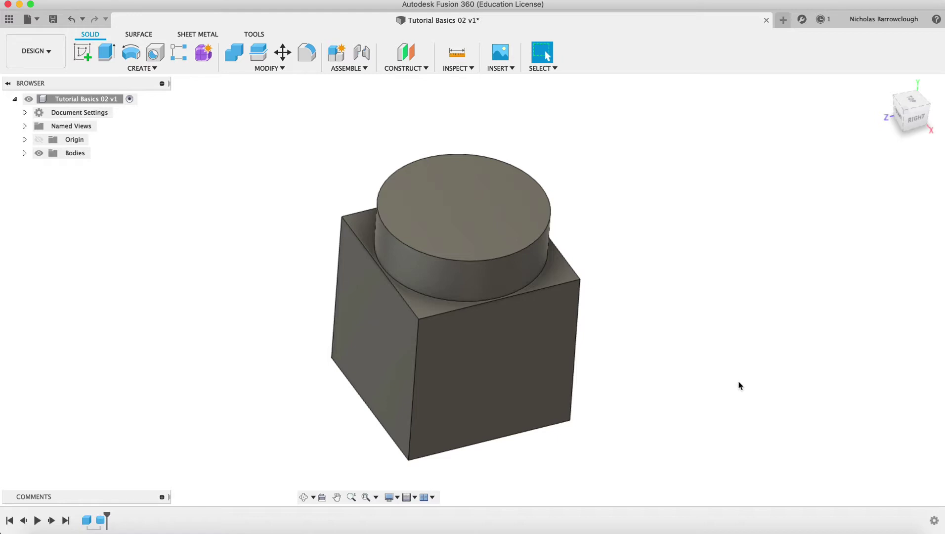
# Examine the joined cube and cylinder from different sides.
pyautogui.click(304, 497)
pyautogui.moveTo(460, 275)
pyautogui.mouseDown()
pyautogui.moveTo(464, 268)
pyautogui.moveTo(392, 280)
pyautogui.moveTo(503, 255)
pyautogui.moveTo(460, 276)
pyautogui.moveTo(462, 290)
pyautogui.mouseUp()
pyautogui.press('Escape')
pyautogui.click(310, 497)
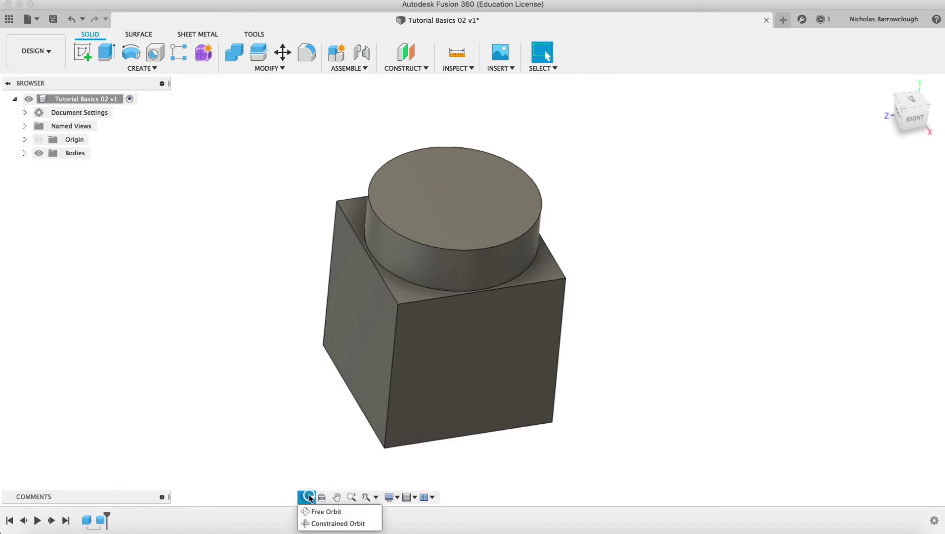
pyautogui.click(321, 468)
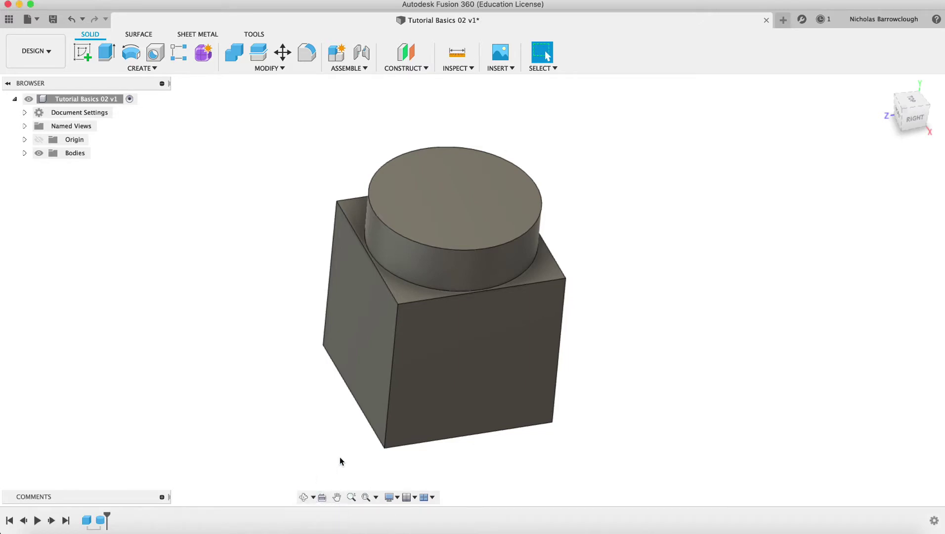
pyautogui.click(303, 497)
pyautogui.moveTo(325, 462); pyautogui.dragTo(495, 329)
pyautogui.press('Escape')
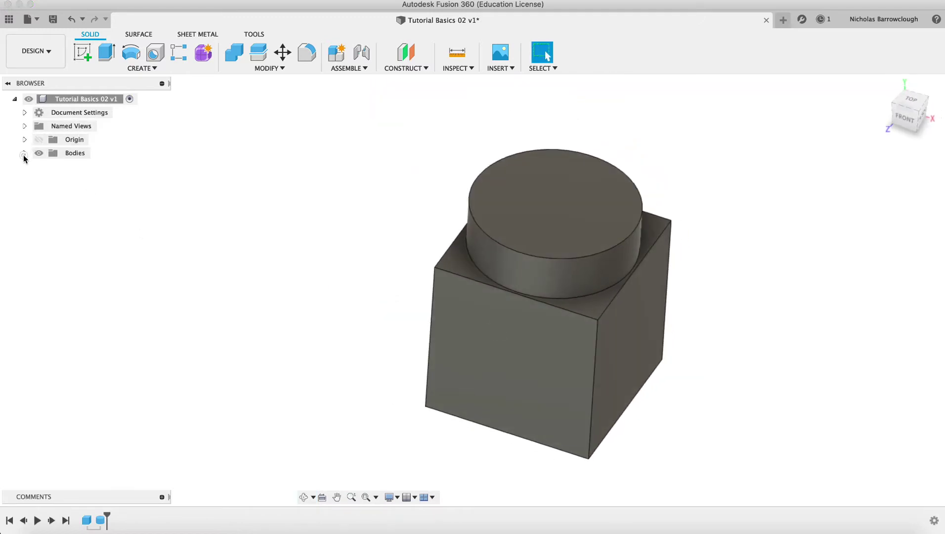
# Copy and paste the block body, moving the duplicate 35 mm along the X axis.
pyautogui.click(24, 154)
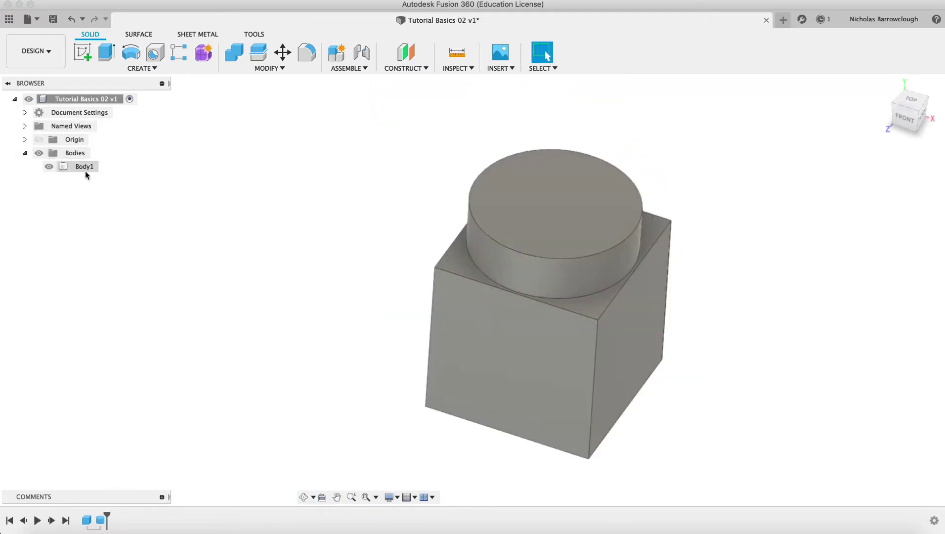
pyautogui.click(85, 170)
pyautogui.rightClick(84, 169)
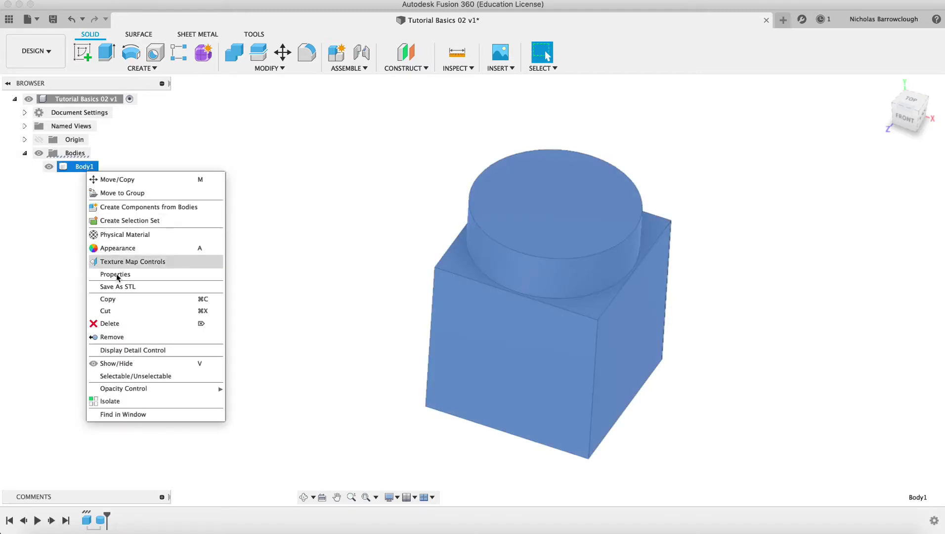
pyautogui.click(122, 302)
pyautogui.rightClick(83, 169)
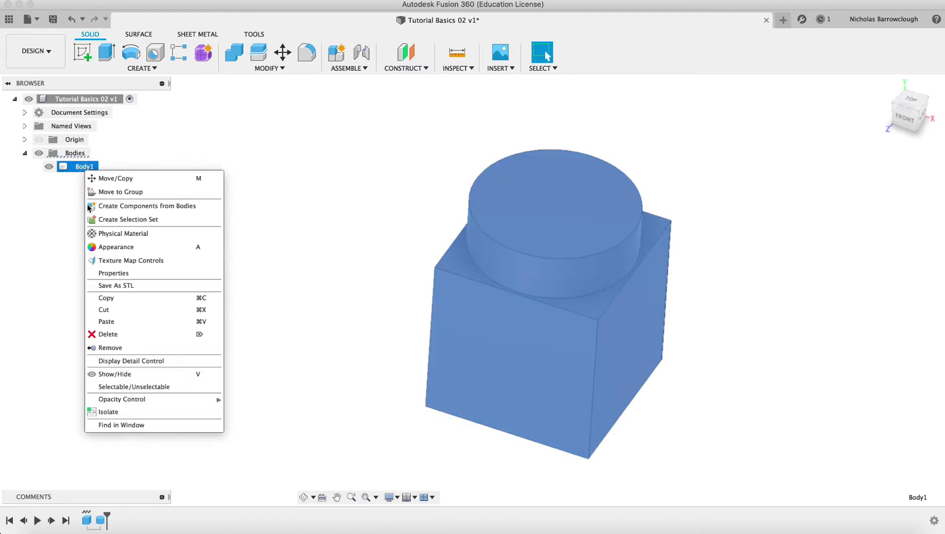
pyautogui.click(111, 326)
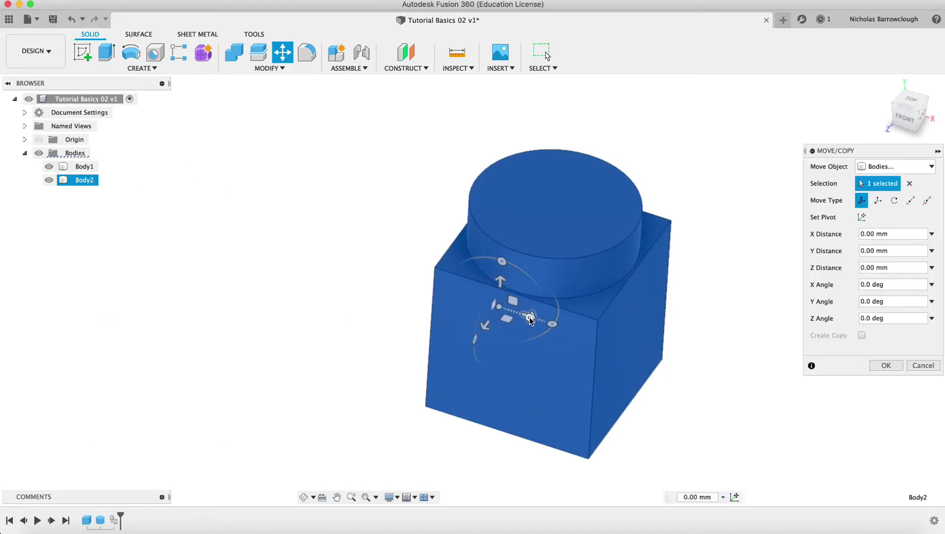
pyautogui.moveTo(530, 318); pyautogui.dragTo(656, 356)
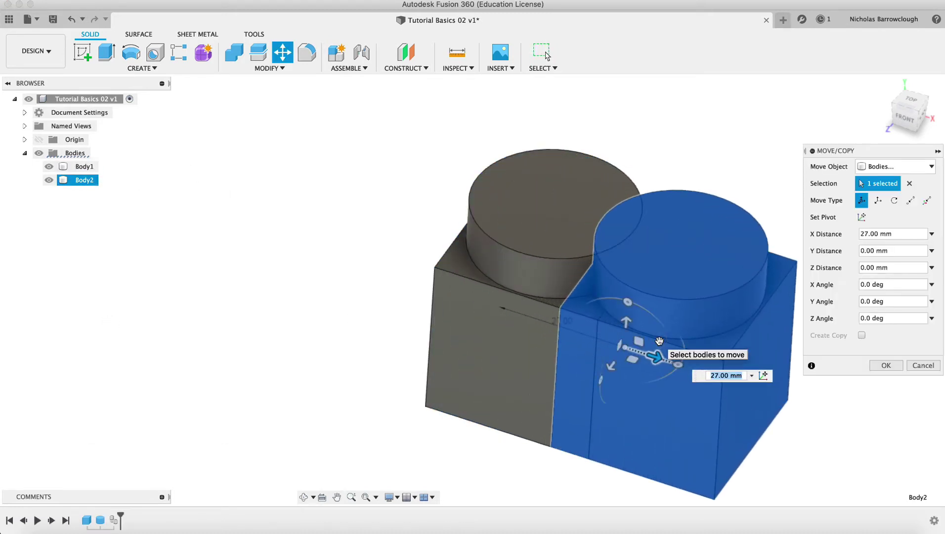
pyautogui.write('35')
pyautogui.press('Return')
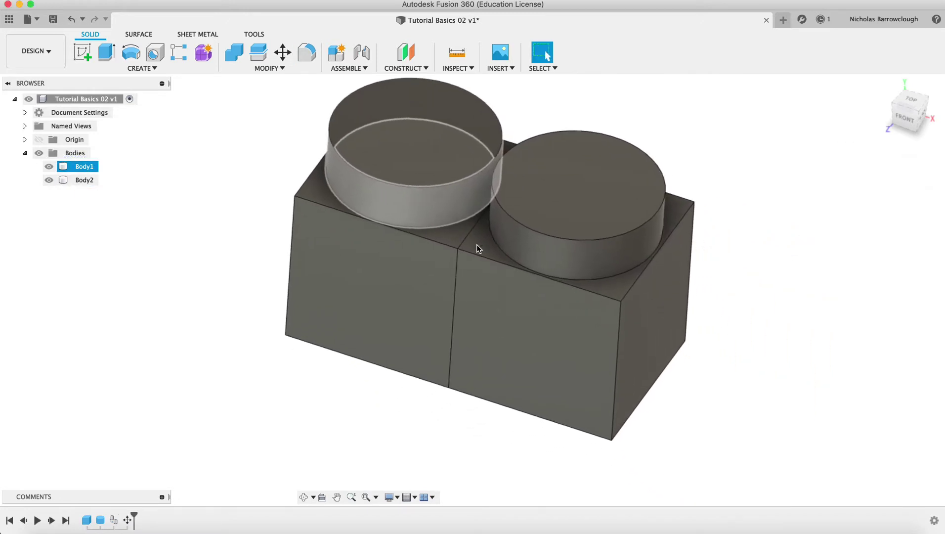
# Copy and paste the second block body, moving the duplicate along the X axis until it sits flush beside it.
pyautogui.click(352, 496)
pyautogui.moveTo(365, 475); pyautogui.dragTo(490, 257)
pyautogui.press('Escape')
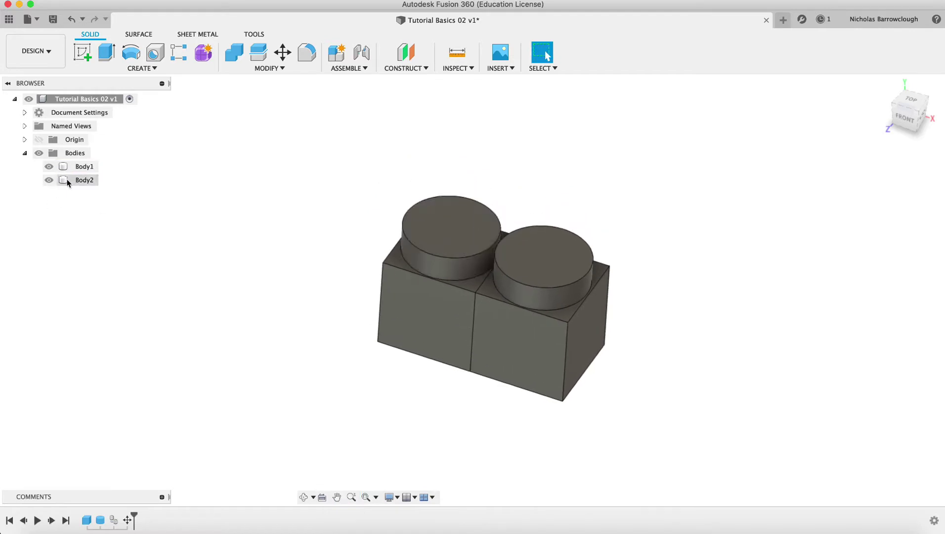
pyautogui.click(79, 180)
pyautogui.rightClick(80, 181)
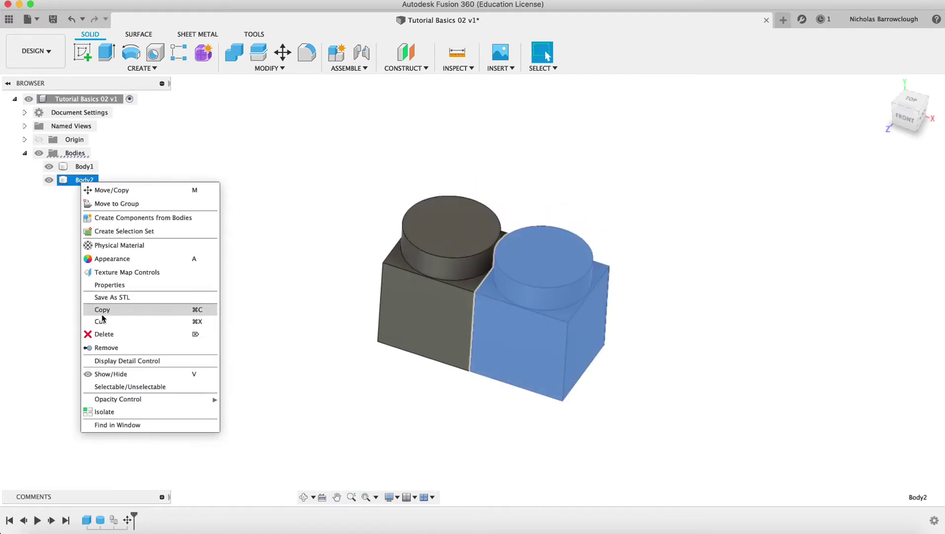
pyautogui.click(102, 309)
pyautogui.rightClick(80, 184)
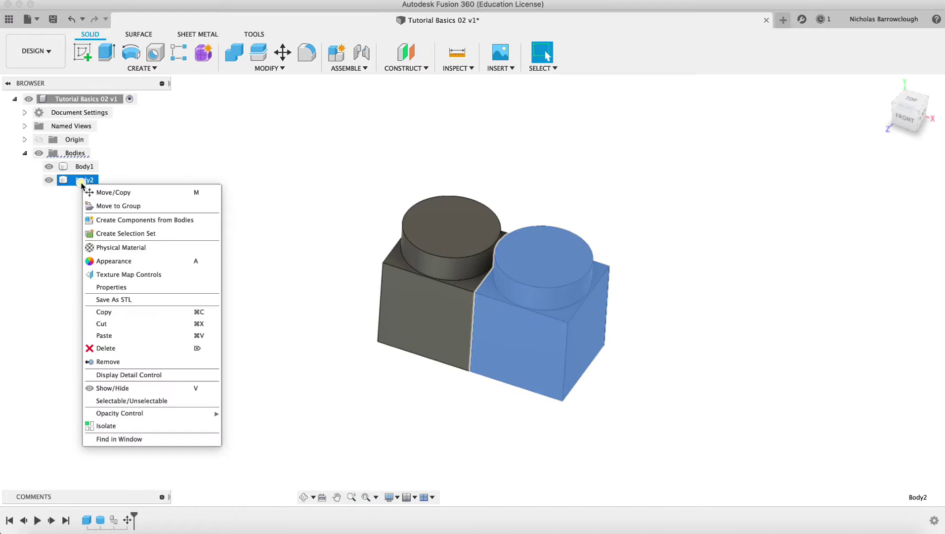
pyautogui.click(104, 336)
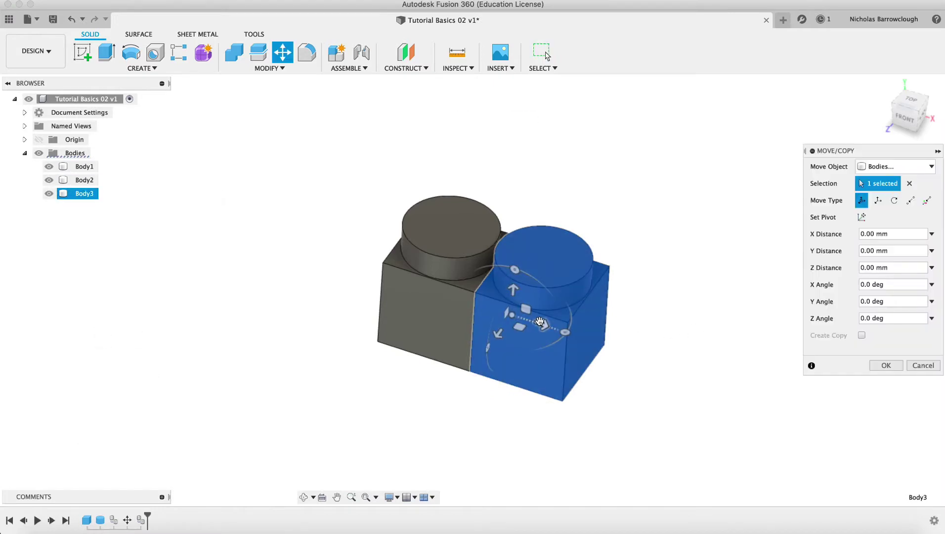
pyautogui.moveTo(544, 325); pyautogui.dragTo(637, 352)
pyautogui.press('Return')
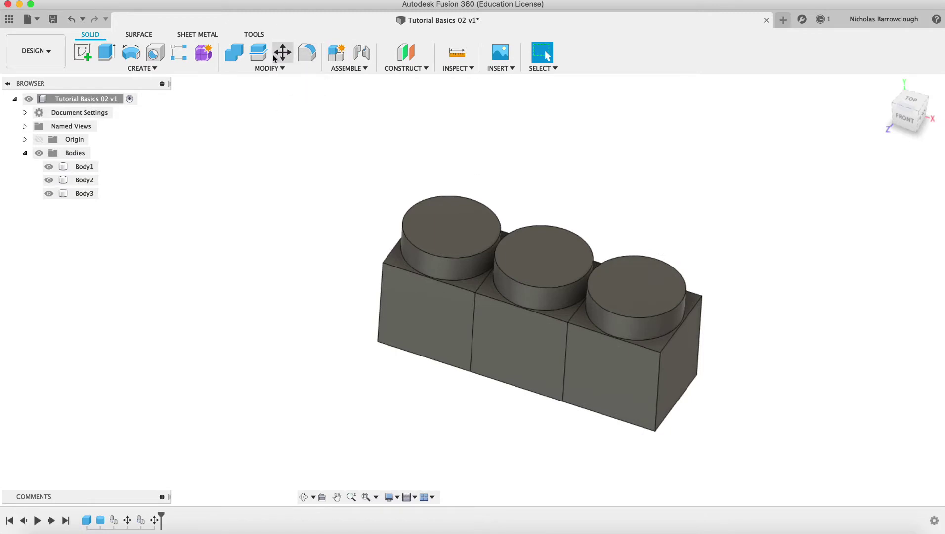
# Create a copy of Body3 and move it along the Z axis until it sits flush behind the original block.
pyautogui.click(84, 193)
pyautogui.click(288, 56)
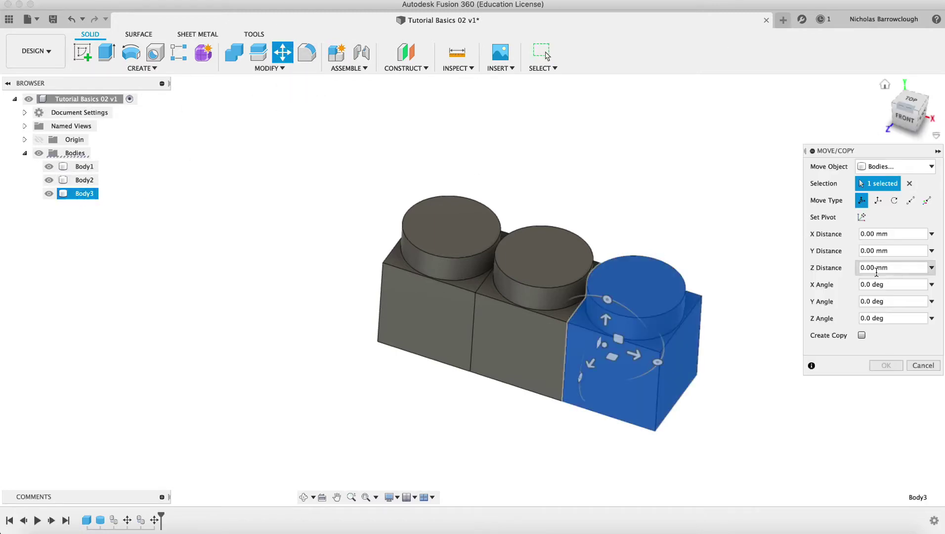
pyautogui.click(861, 335)
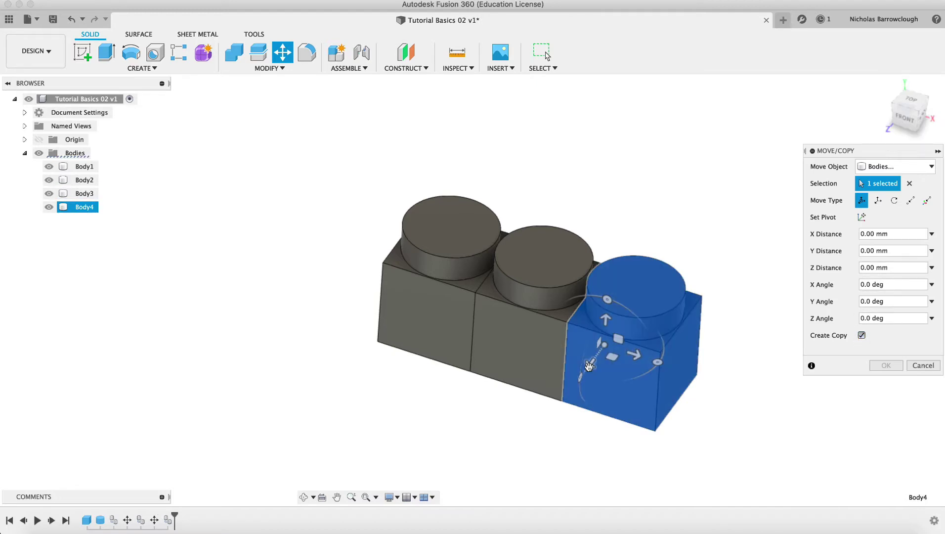
pyautogui.moveTo(590, 364); pyautogui.dragTo(620, 297)
pyautogui.press('Return')
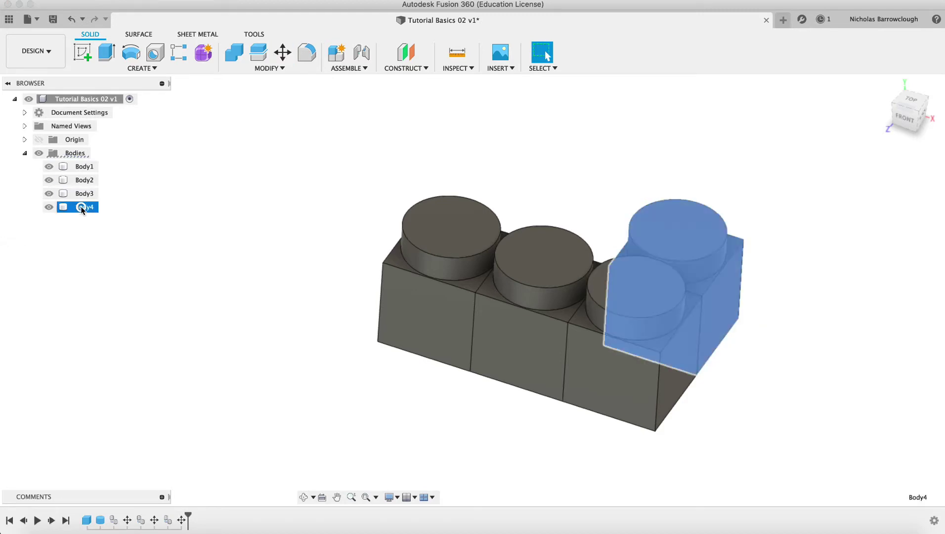
# Create a copy of Body4 and move it along the negative X direction until it sits flush beside it in the back row.
pyautogui.press('m')
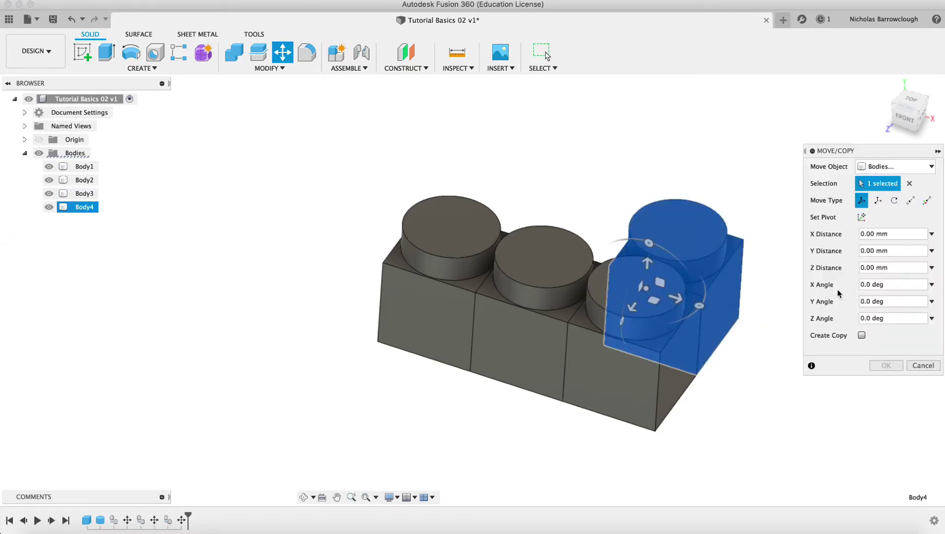
pyautogui.click(863, 336)
pyautogui.moveTo(678, 298); pyautogui.dragTo(597, 270)
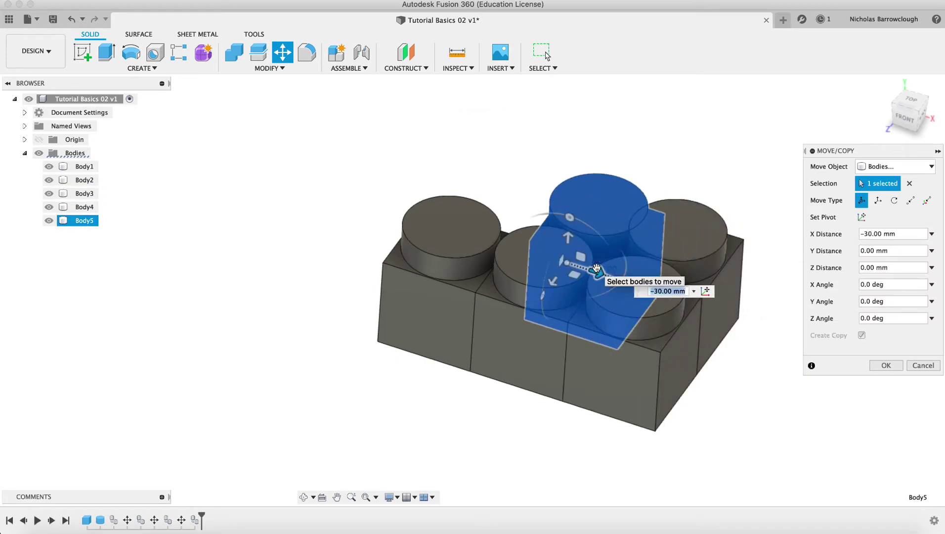
pyautogui.press('Return')
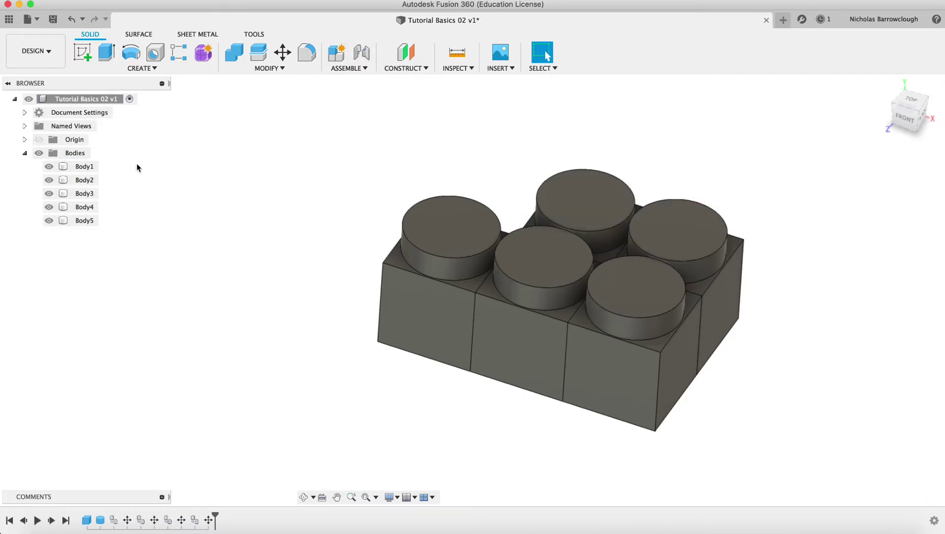
pyautogui.click(92, 220)
pyautogui.click(282, 52)
pyautogui.moveTo(583, 267)
pyautogui.mouseDown()
pyautogui.moveTo(511, 241)
pyautogui.moveTo(573, 255)
pyautogui.mouseUp()
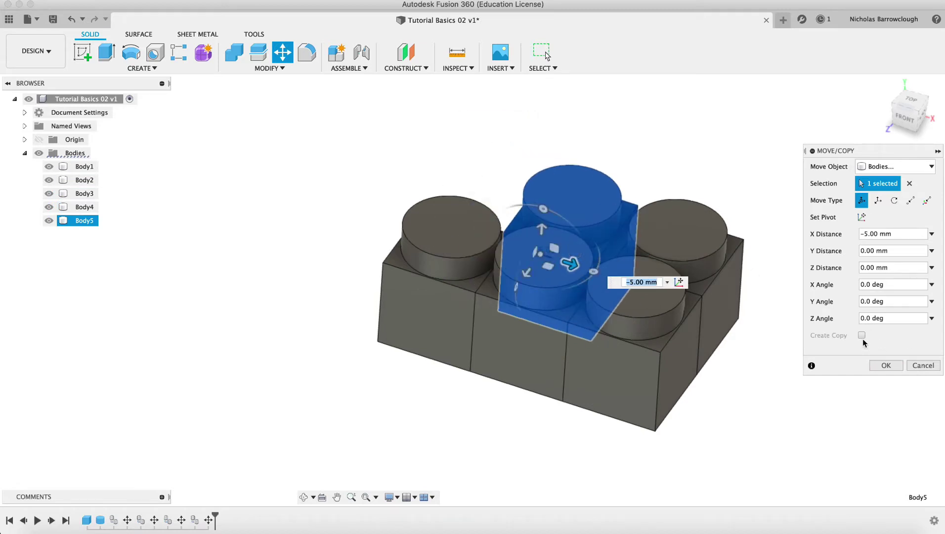
pyautogui.click(885, 365)
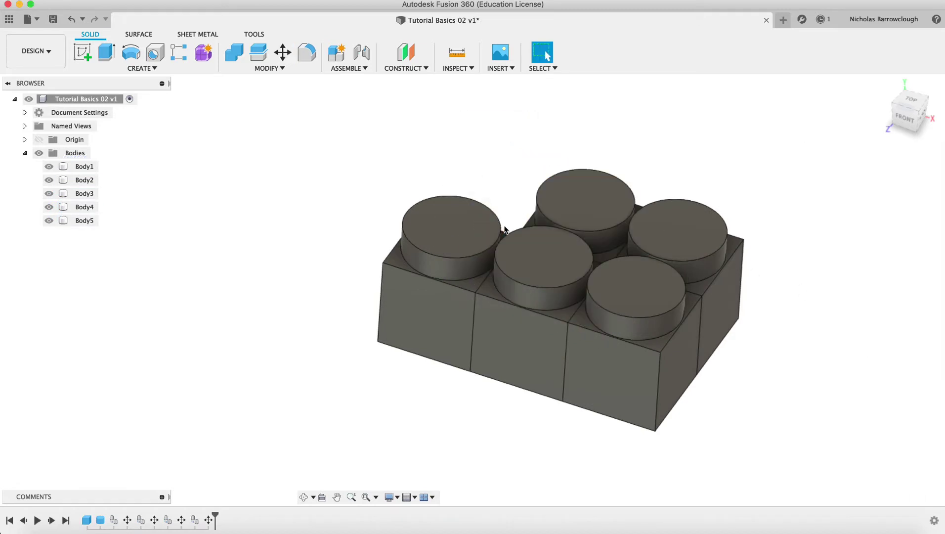
# Create a copy of Body5 and move it -35 mm along the X axis to complete the back row.
pyautogui.click(80, 221)
pyautogui.click(283, 52)
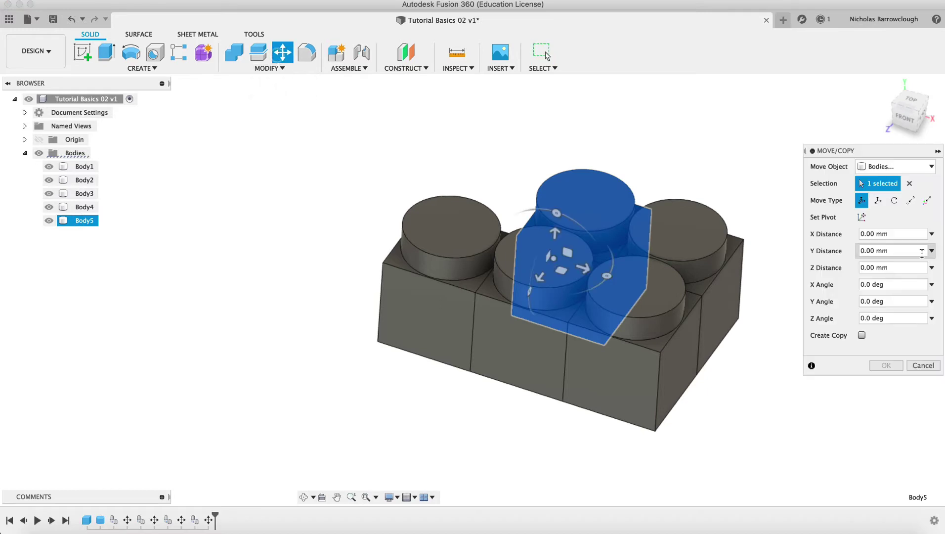
pyautogui.click(862, 334)
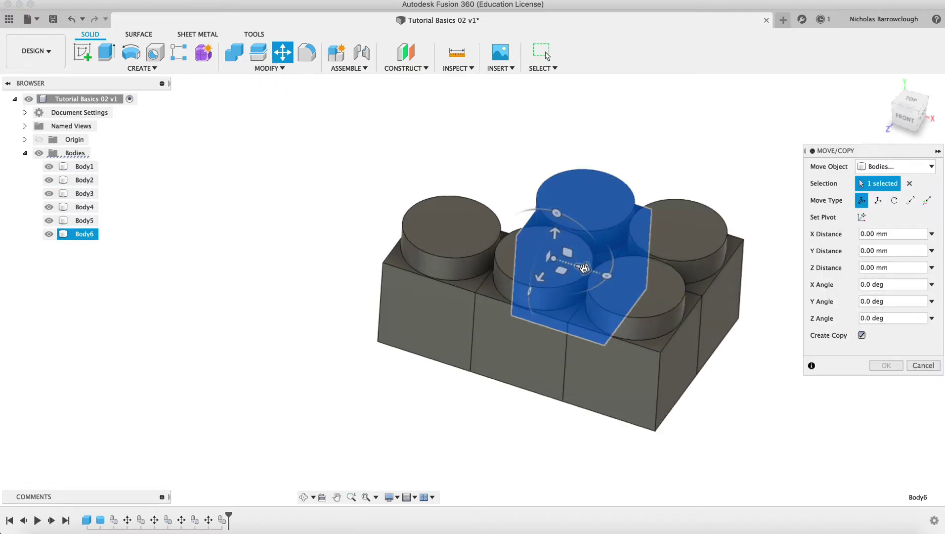
pyautogui.moveTo(583, 268); pyautogui.dragTo(504, 242)
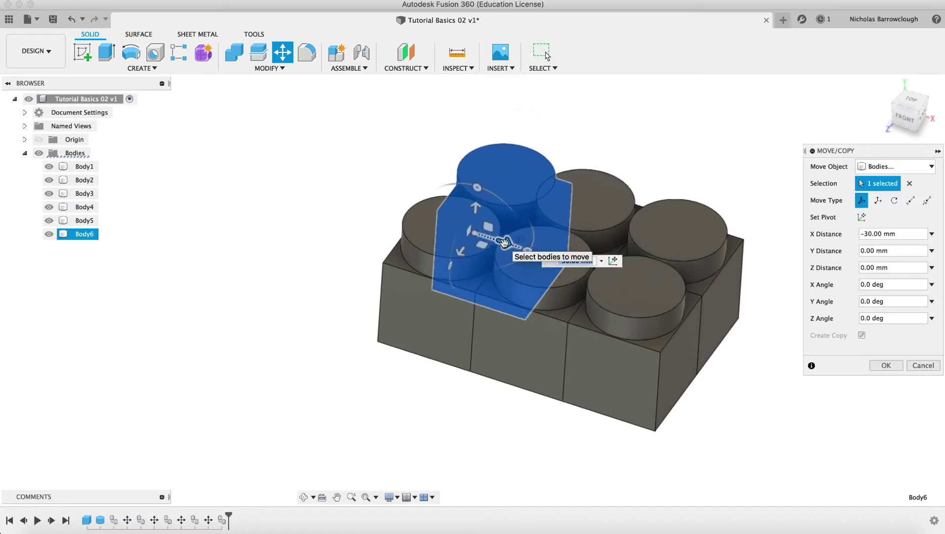
pyautogui.write('35')
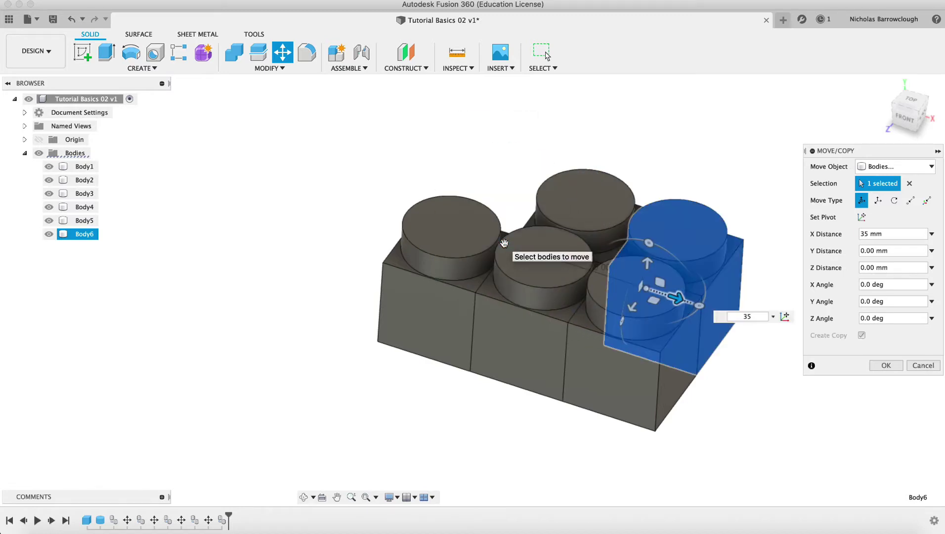
pyautogui.write('-4')
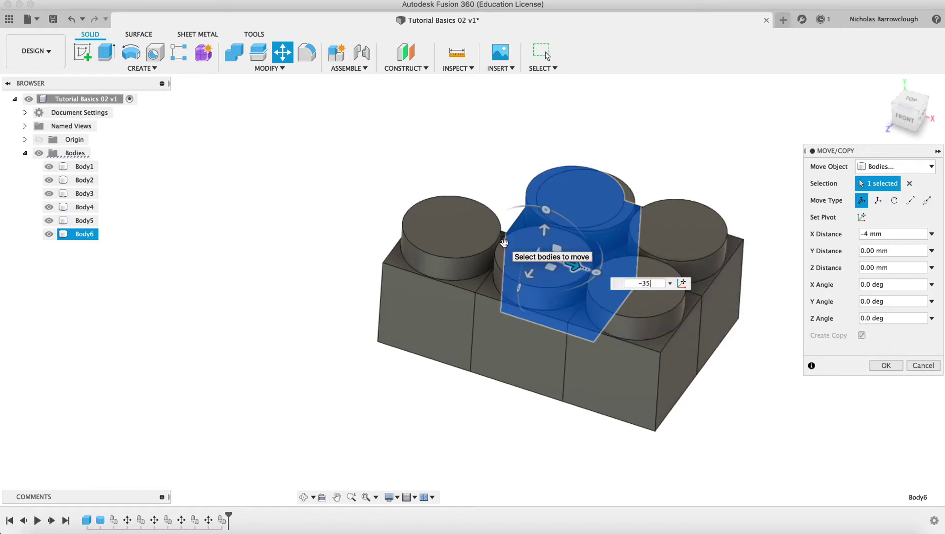
pyautogui.write('3')
pyautogui.press('Return')
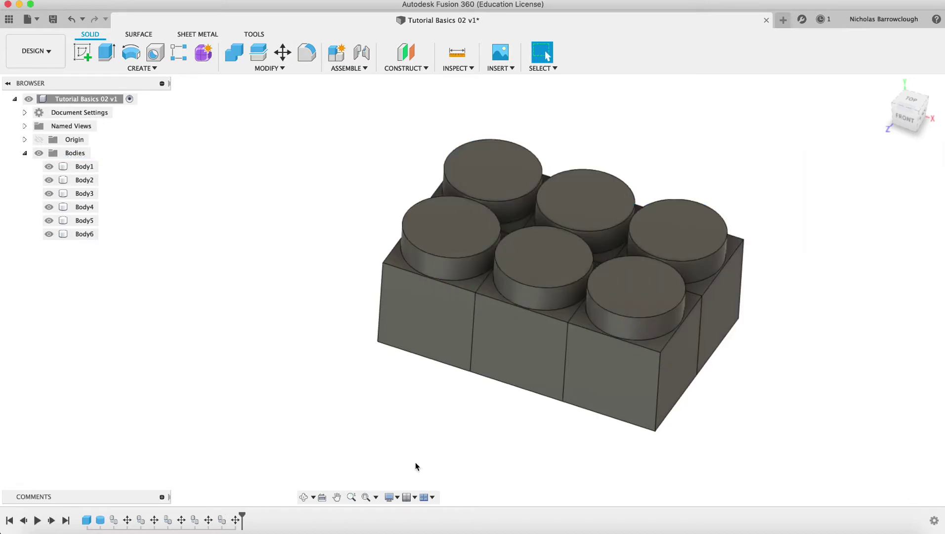
# Start a sketch on the underside face of Body1 and view it straight from below.
pyautogui.click(303, 497)
pyautogui.moveTo(568, 307); pyautogui.dragTo(584, 276)
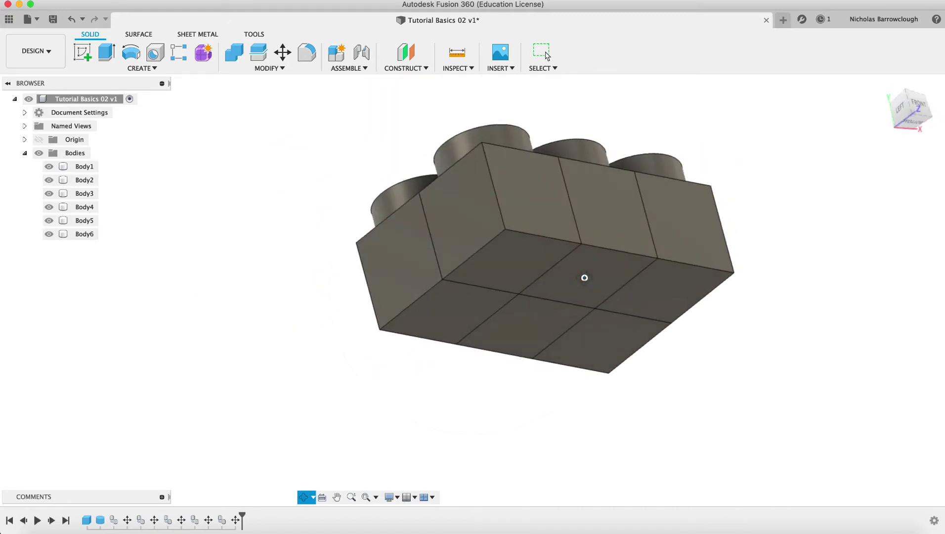
pyautogui.press('Escape')
pyautogui.click(508, 256)
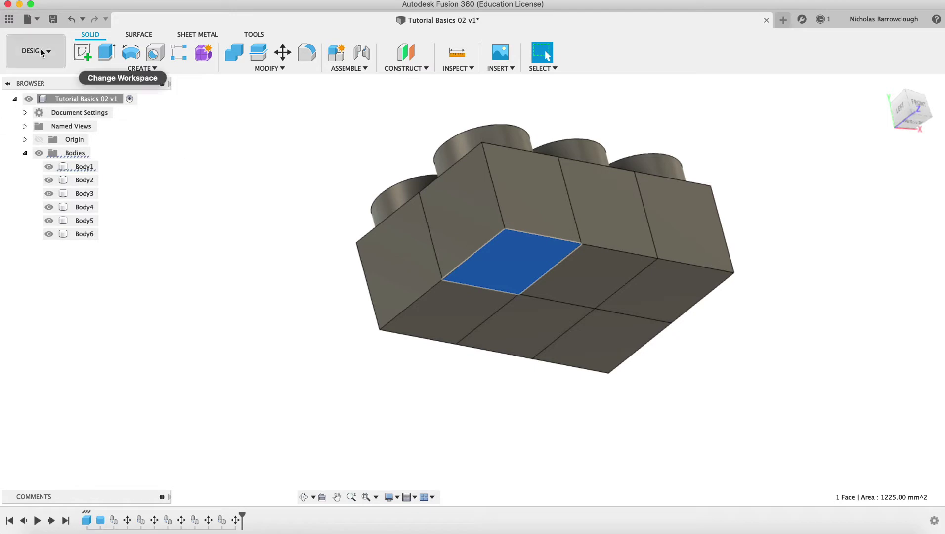
pyautogui.click(81, 56)
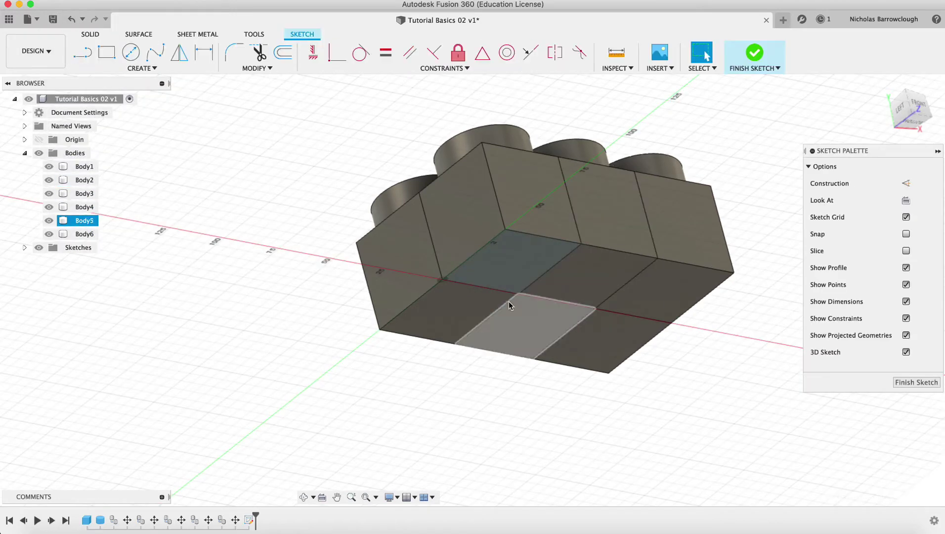
pyautogui.click(506, 258)
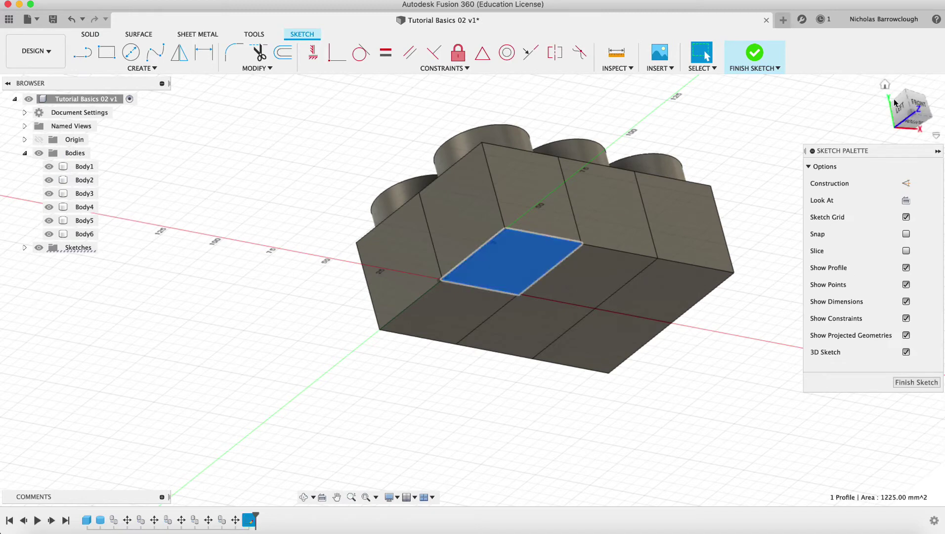
pyautogui.click(918, 126)
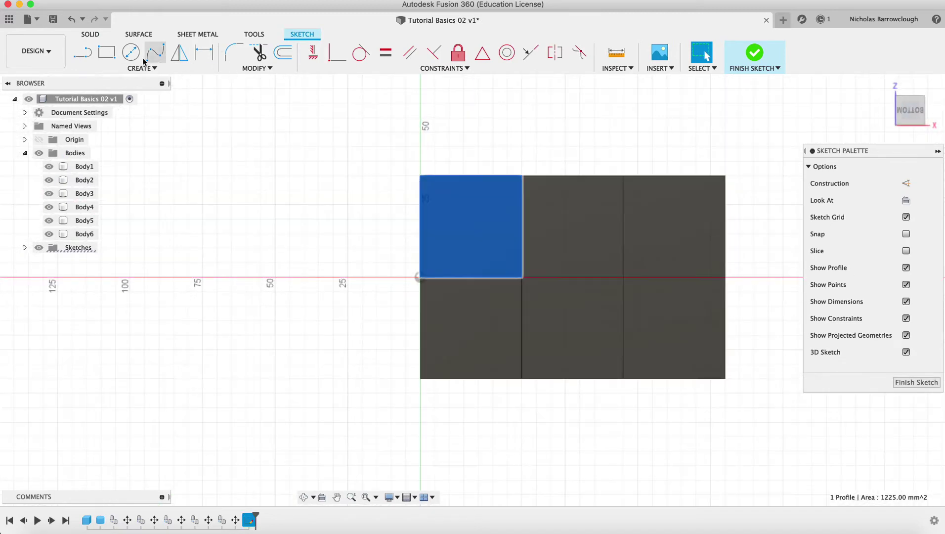
# Draw a 34 mm diameter circle centred on the underside face of Body1.
pyautogui.click(131, 52)
pyautogui.click(420, 277)
pyautogui.click(461, 235)
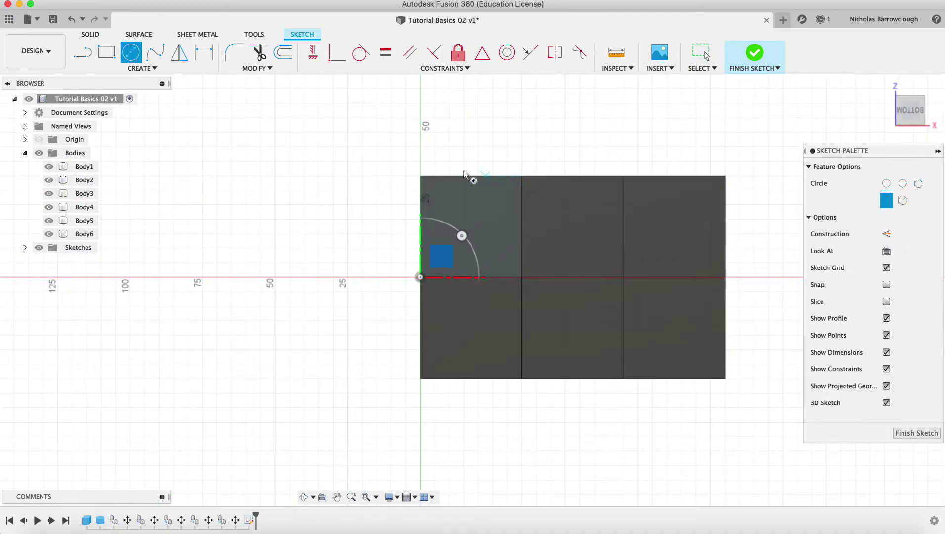
pyautogui.click(471, 226)
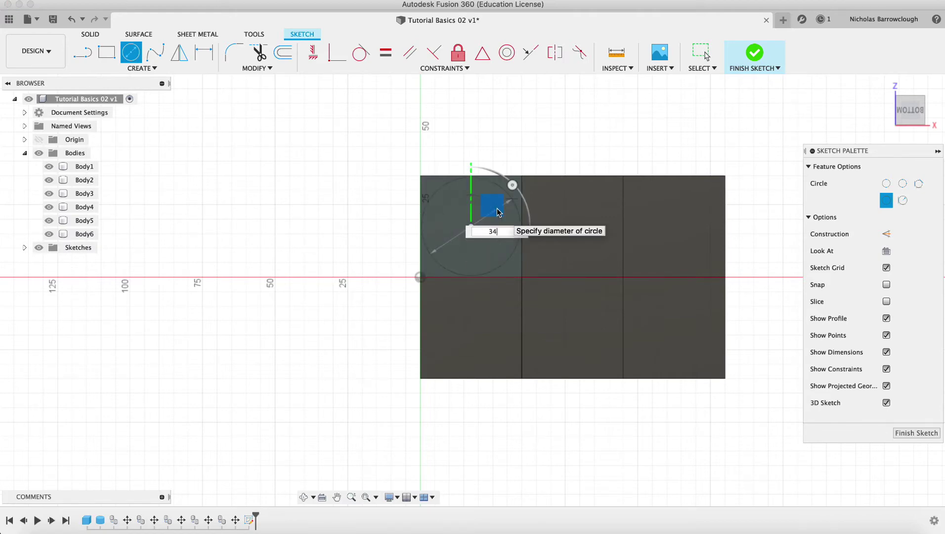
pyautogui.press('Return')
pyautogui.press('Escape')
# Finish the sketch and extrude the circle inward to cut a round recess into the underside of the block.
pyautogui.click(305, 496)
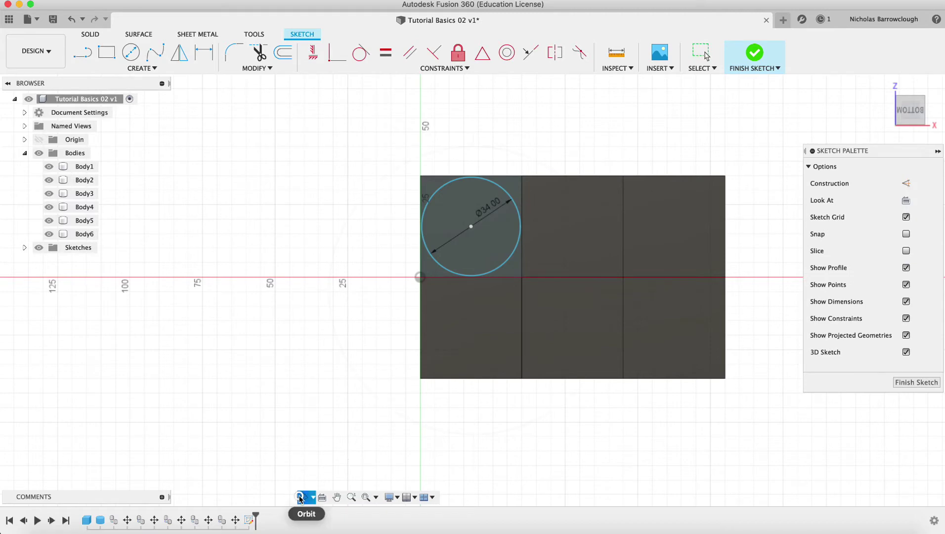
pyautogui.moveTo(372, 241); pyautogui.dragTo(412, 284)
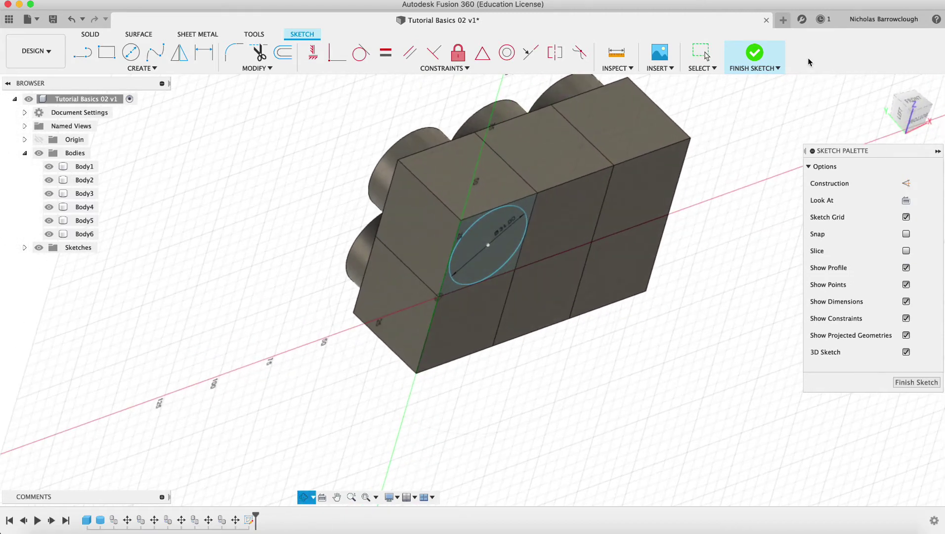
pyautogui.click(767, 58)
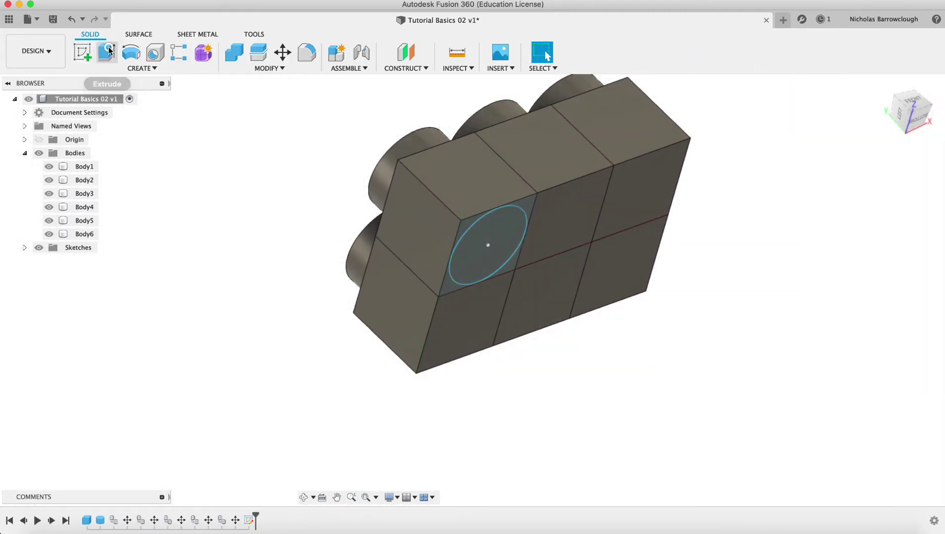
pyautogui.click(109, 50)
pyautogui.click(482, 240)
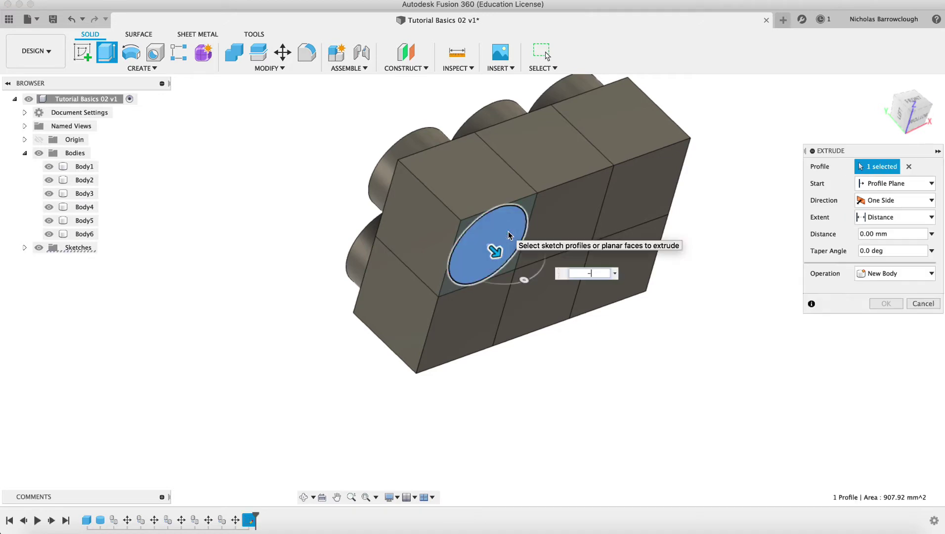
pyautogui.press('Return')
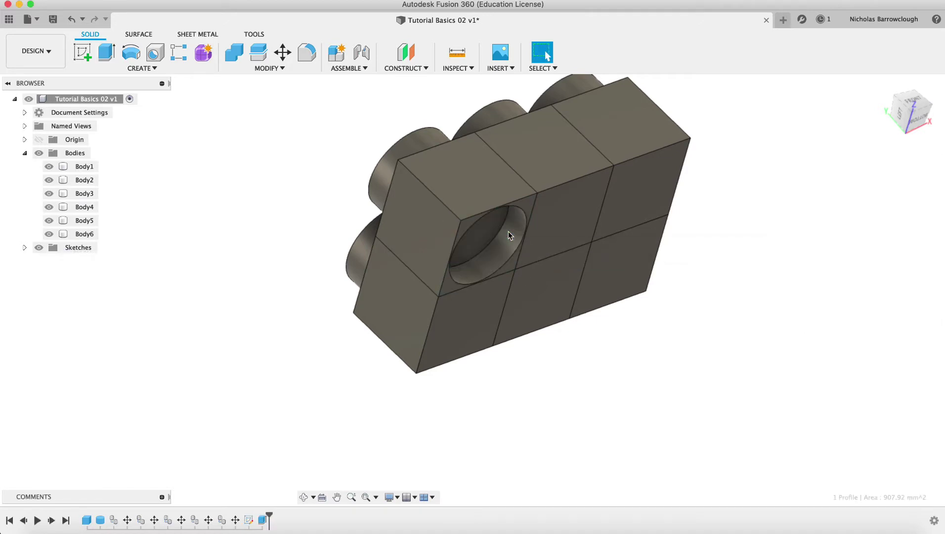
# Sketch a centred circle the same size as the first recess on the underside of the adjacent middle block and finish the sketch.
pyautogui.click(304, 497)
pyautogui.moveTo(481, 272); pyautogui.dragTo(487, 208)
pyautogui.press('Escape')
pyautogui.click(82, 52)
pyautogui.click(589, 220)
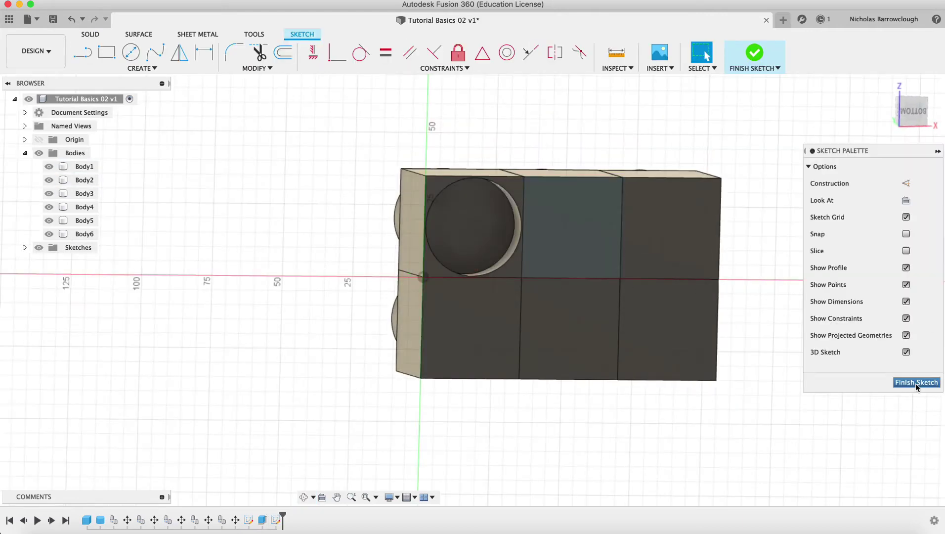
pyautogui.click(906, 118)
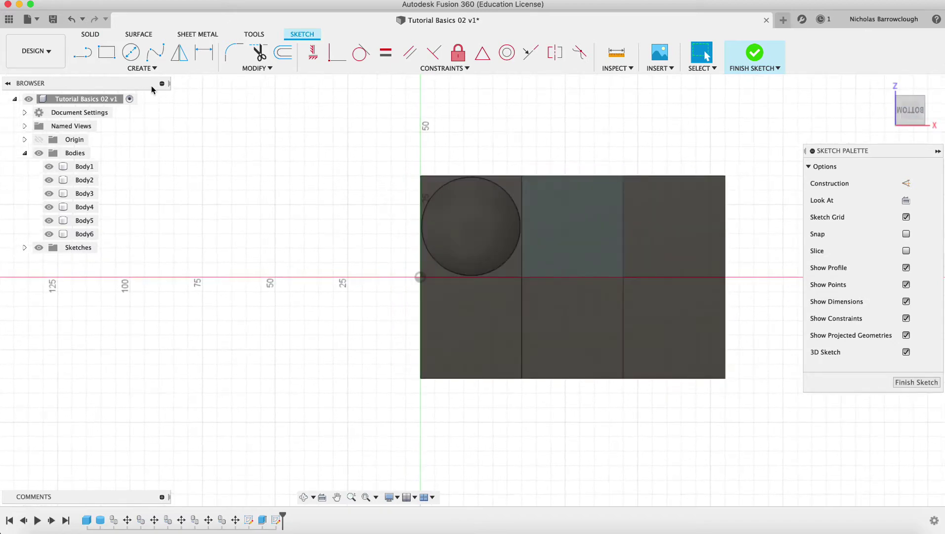
pyautogui.click(131, 52)
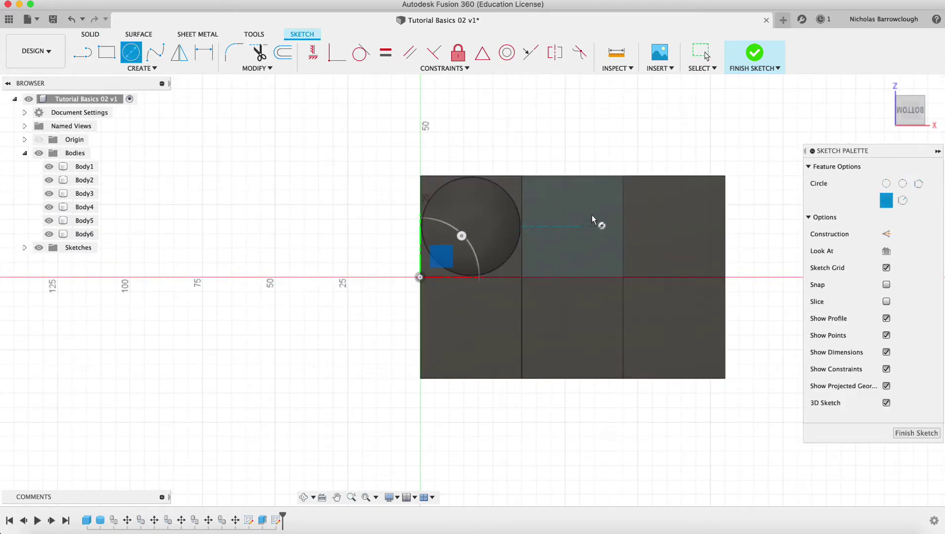
pyautogui.click(572, 226)
pyautogui.press('Return')
pyautogui.press('Escape')
pyautogui.click(916, 382)
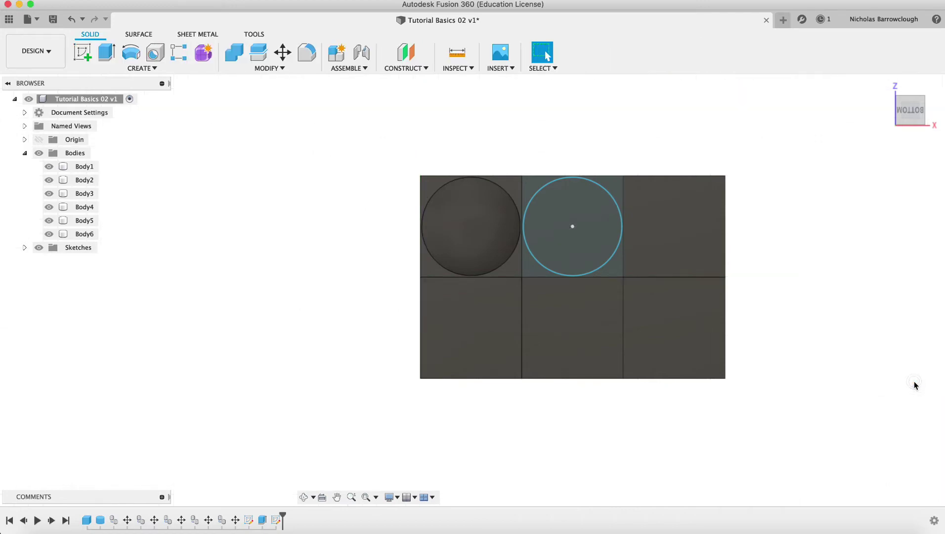
# Start a new sketch on the underside of the third block in the row and draw a centred 34 mm diameter circle.
pyautogui.click(82, 52)
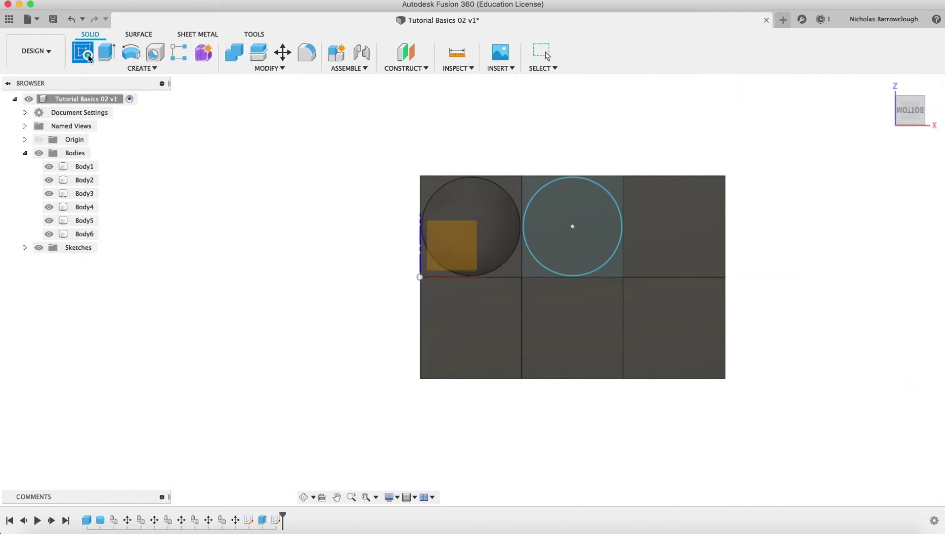
pyautogui.click(661, 220)
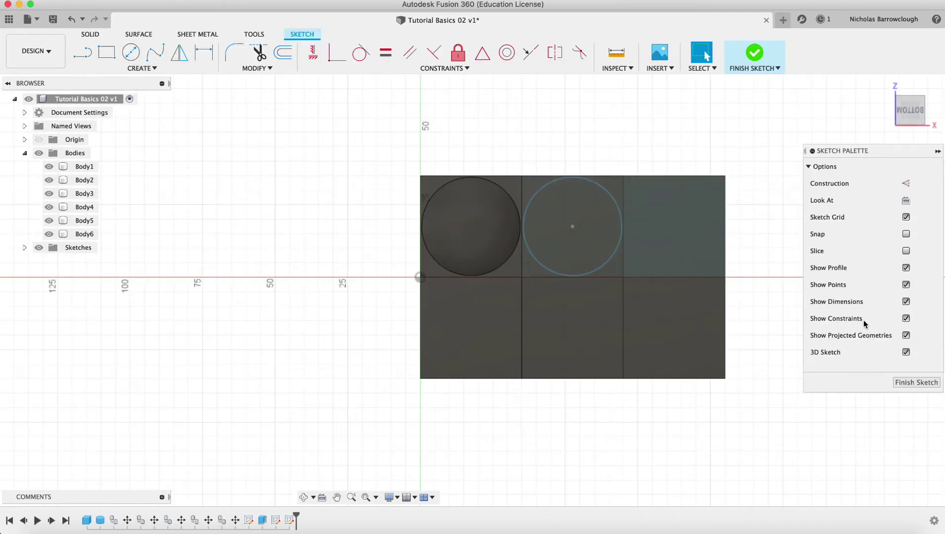
pyautogui.press('c')
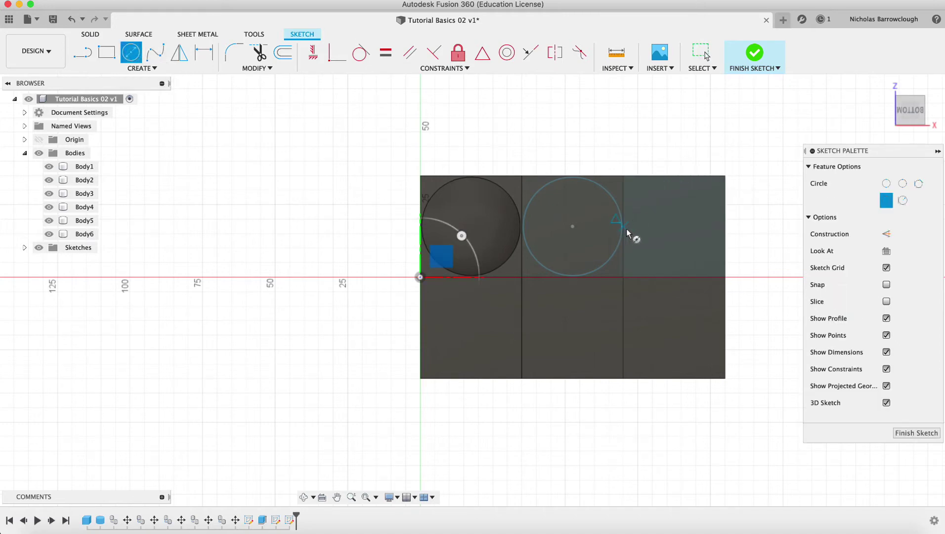
pyautogui.click(675, 227)
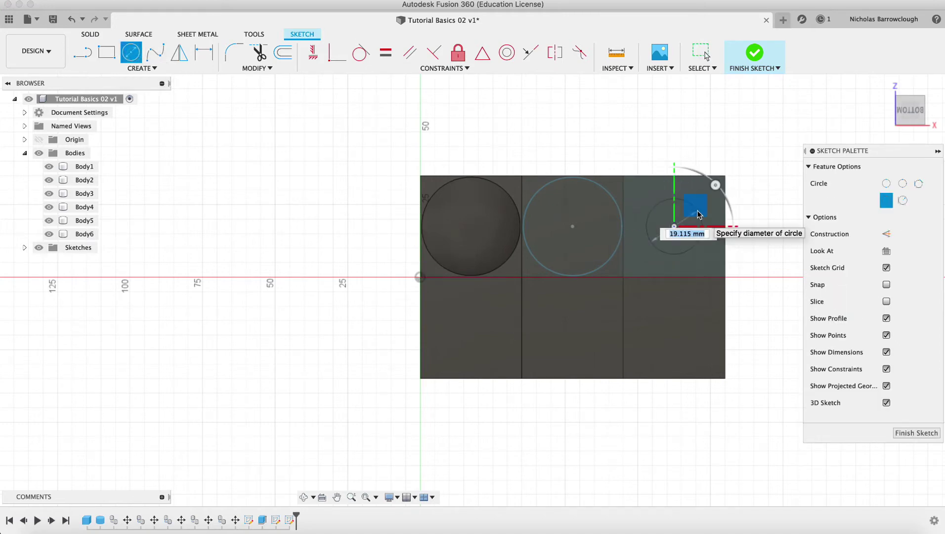
pyautogui.write('34')
pyautogui.press('Return')
pyautogui.press('Escape')
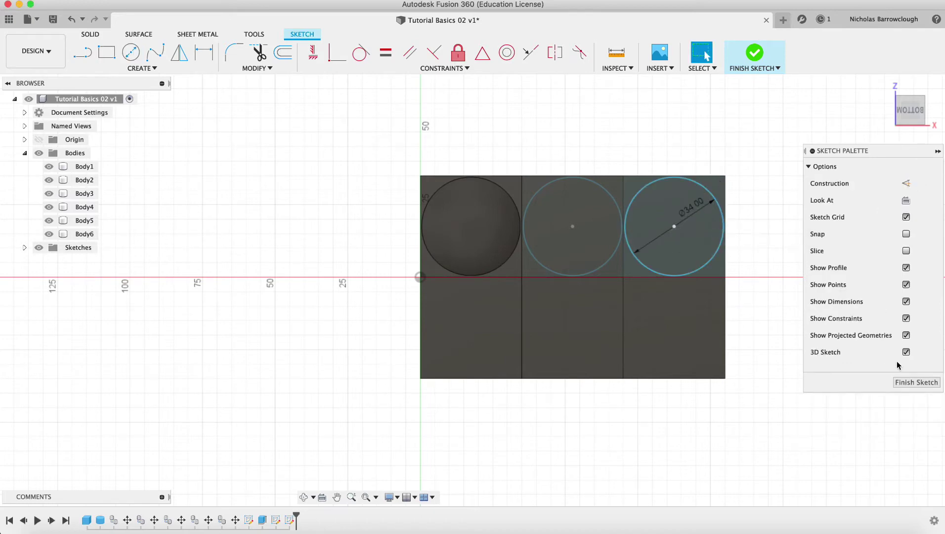
# Finish the current sketch and sketch a centred 34 mm diameter circle on the underside of the first block in the second row.
pyautogui.click(899, 379)
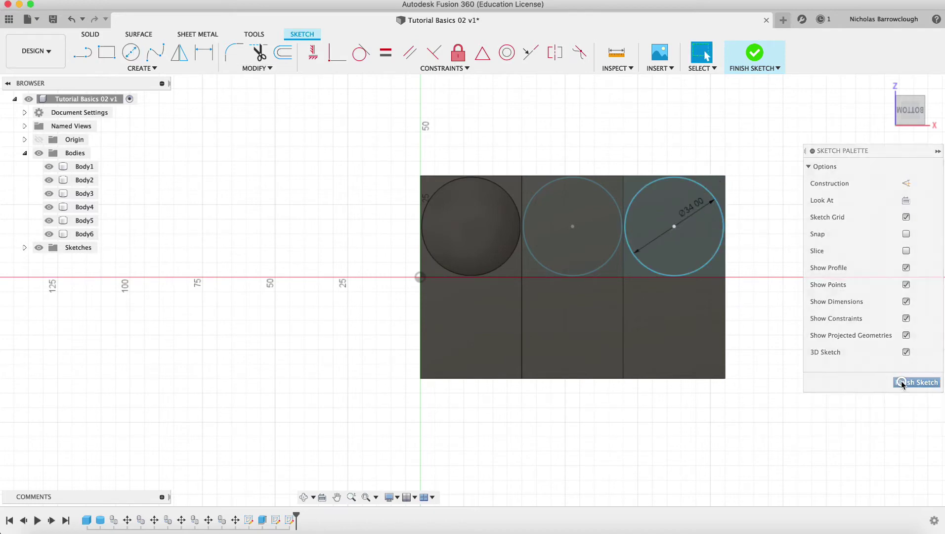
pyautogui.click(445, 342)
pyautogui.click(131, 52)
pyautogui.click(420, 277)
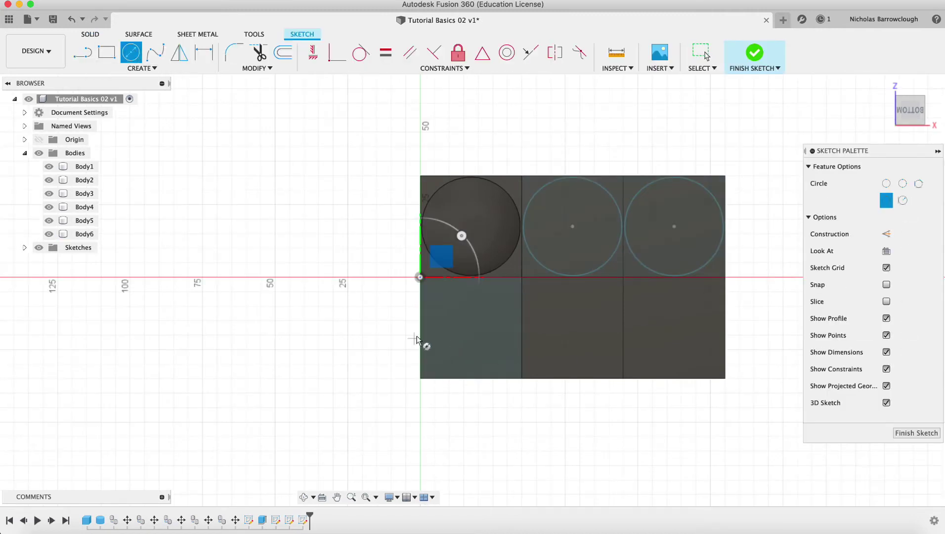
pyautogui.click(472, 329)
pyautogui.write('34')
pyautogui.press('Return')
pyautogui.press('Escape')
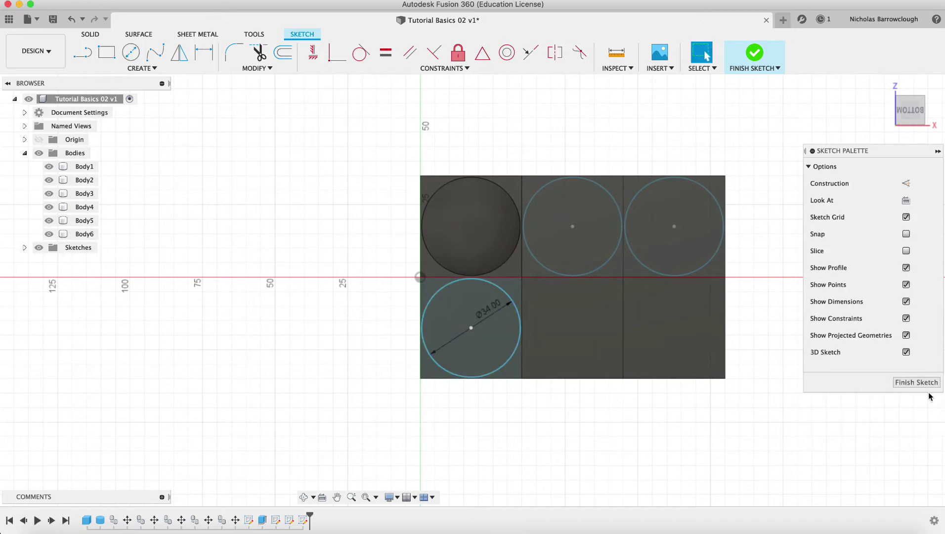
pyautogui.click(923, 384)
# Sketch a centred 34 mm diameter circle on the underside of the second row's middle block and finish the sketch.
pyautogui.click(131, 52)
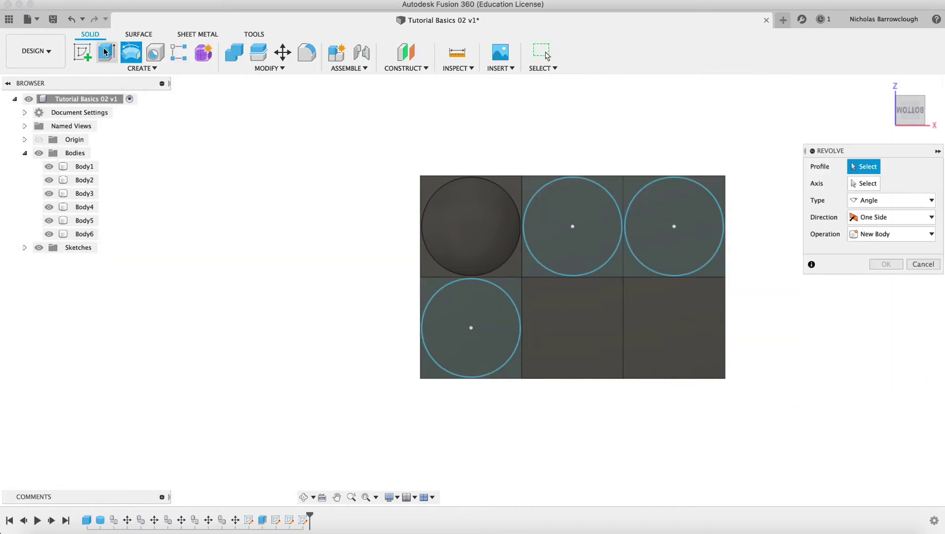
pyautogui.click(79, 54)
pyautogui.click(602, 357)
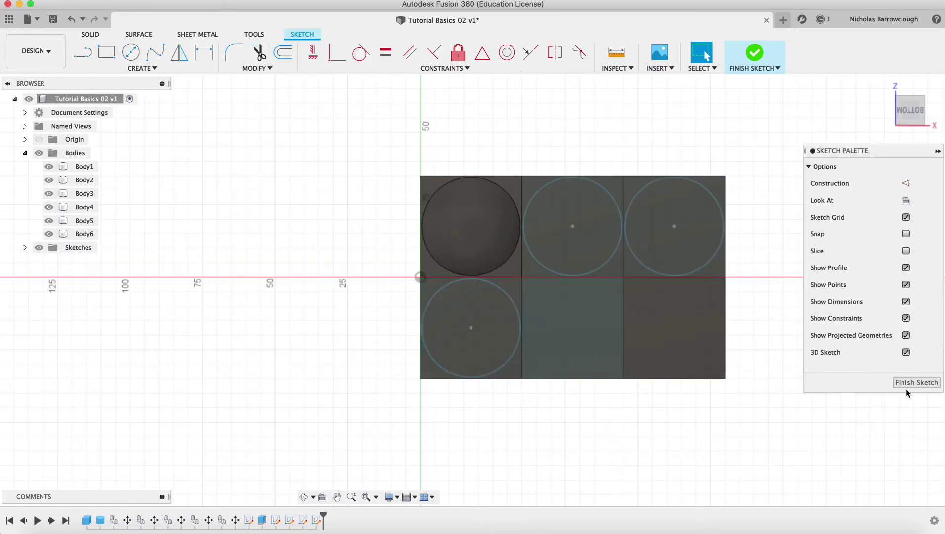
pyautogui.click(131, 52)
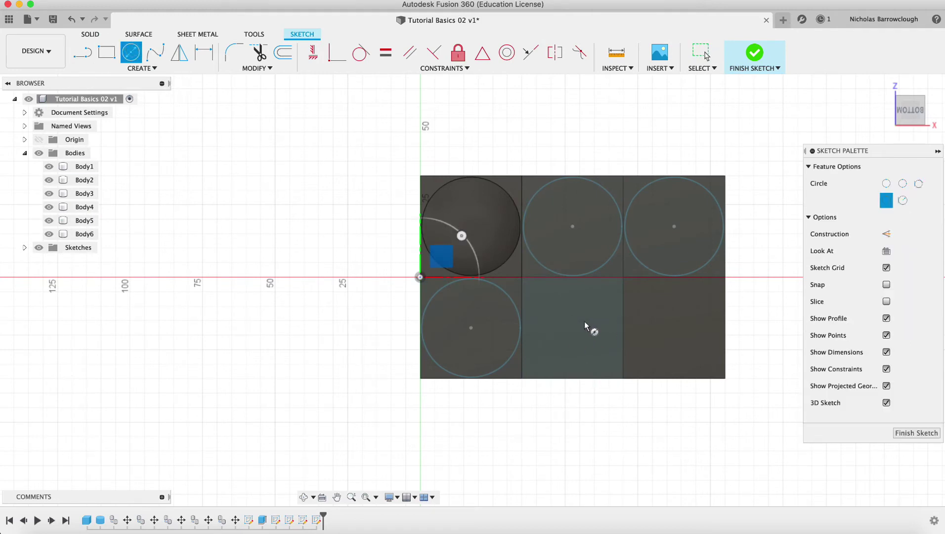
pyautogui.click(572, 327)
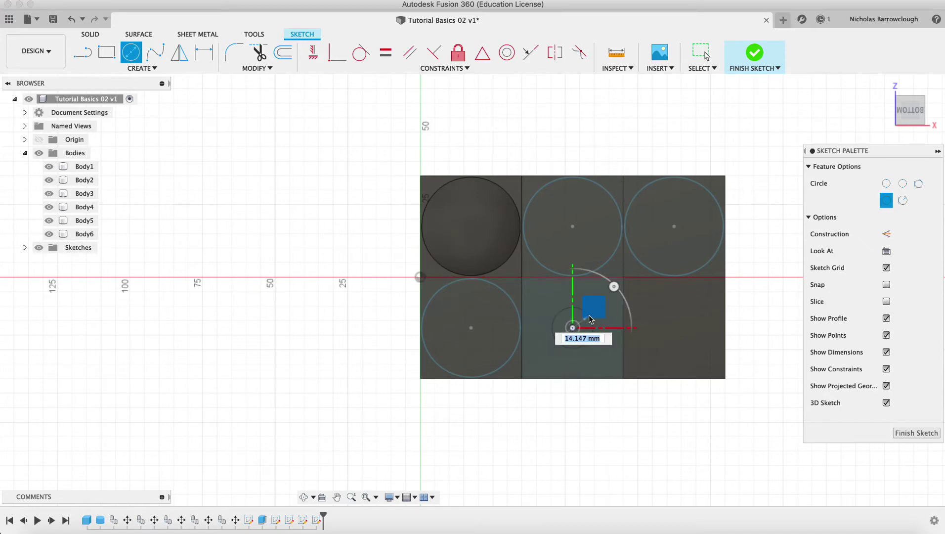
pyautogui.press('Return')
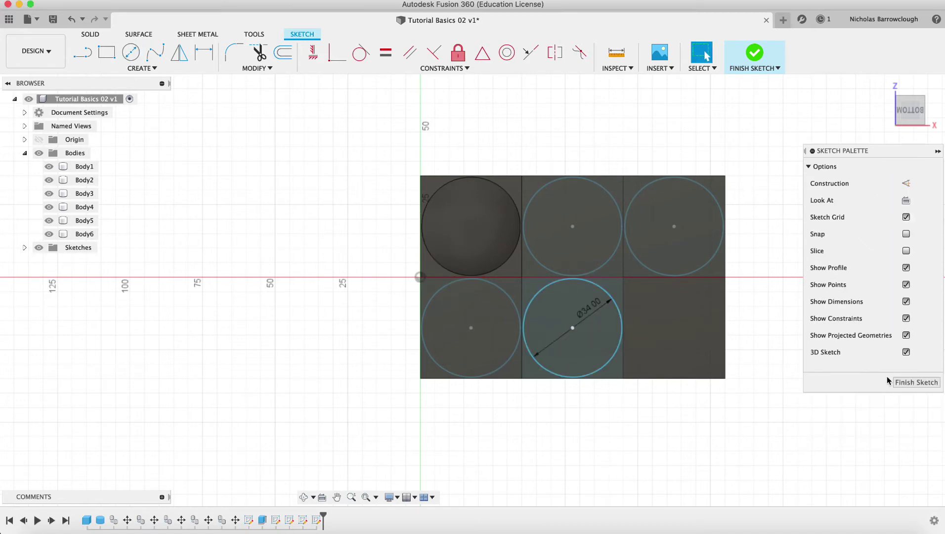
pyautogui.click(909, 382)
# Sketch a centred 34 mm diameter circle on the underside of the last uncut block in the second row and finish the sketch.
pyautogui.click(103, 49)
pyautogui.click(654, 310)
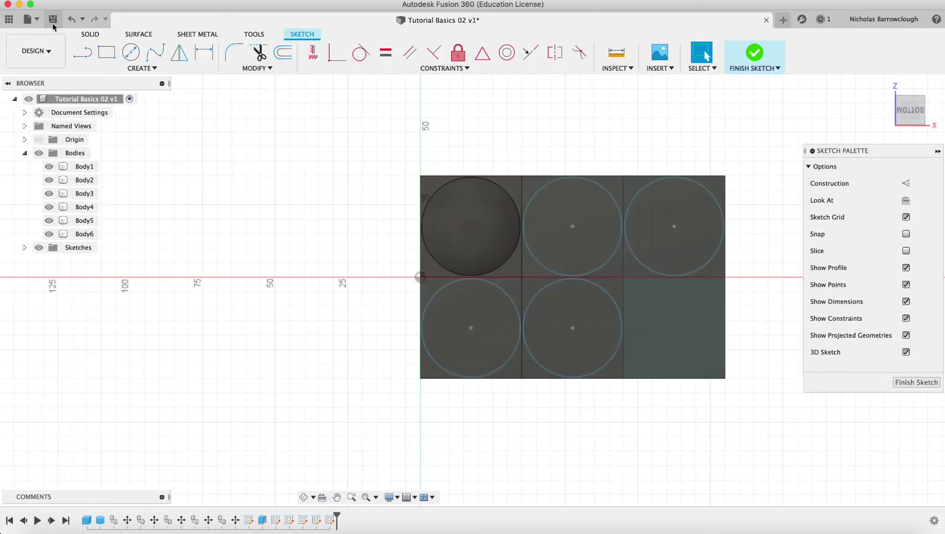
pyautogui.click(131, 52)
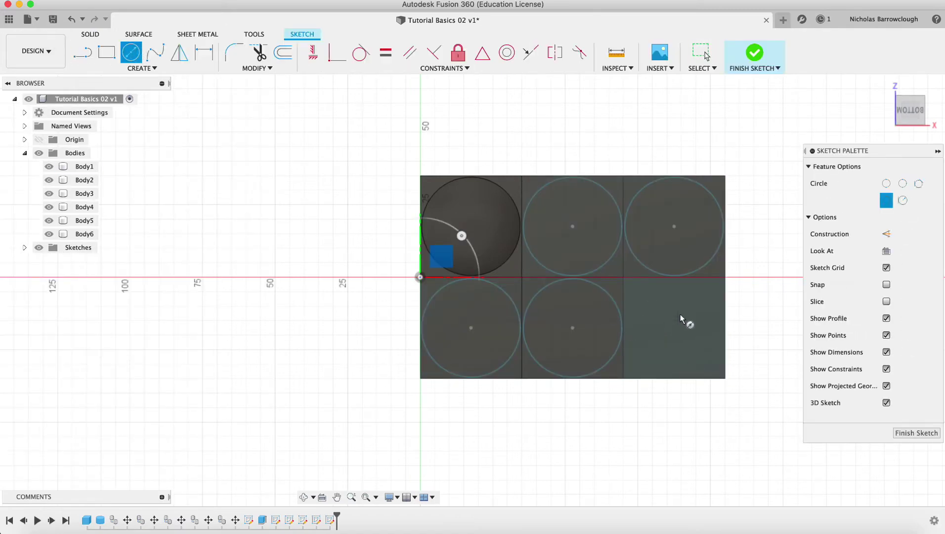
pyautogui.click(673, 327)
pyautogui.write('34')
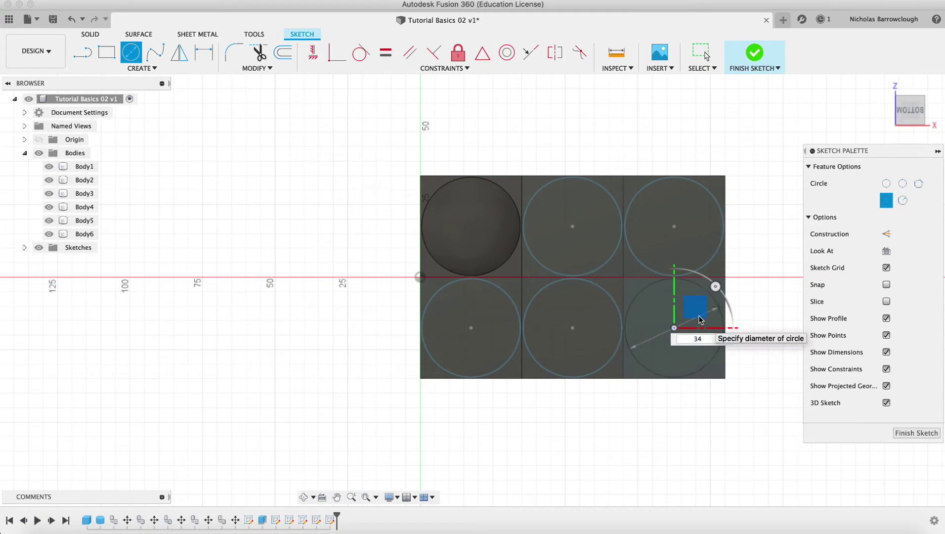
pyautogui.press('Return')
pyautogui.click(303, 496)
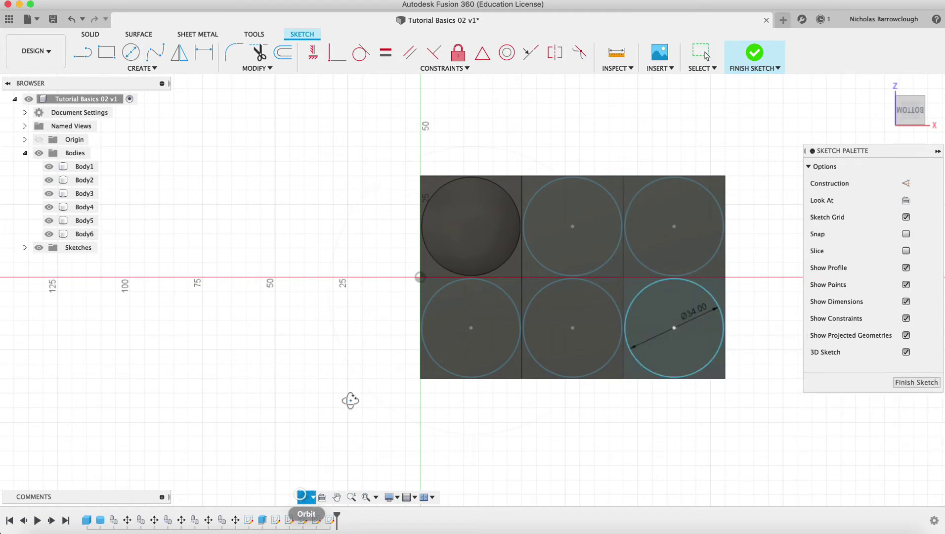
pyautogui.moveTo(354, 356)
pyautogui.mouseDown()
pyautogui.moveTo(371, 274)
pyautogui.moveTo(421, 303)
pyautogui.moveTo(408, 313)
pyautogui.mouseUp()
pyautogui.press('Escape')
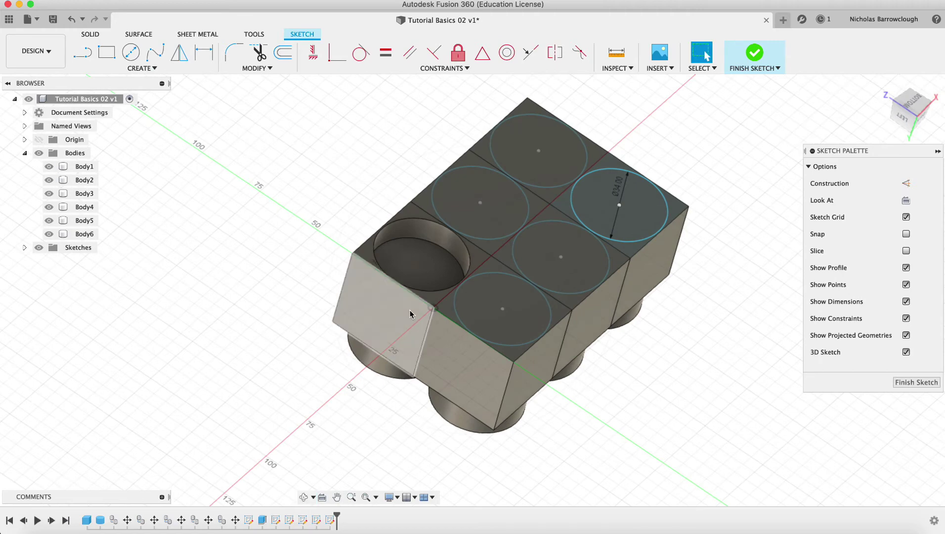
pyautogui.click(754, 53)
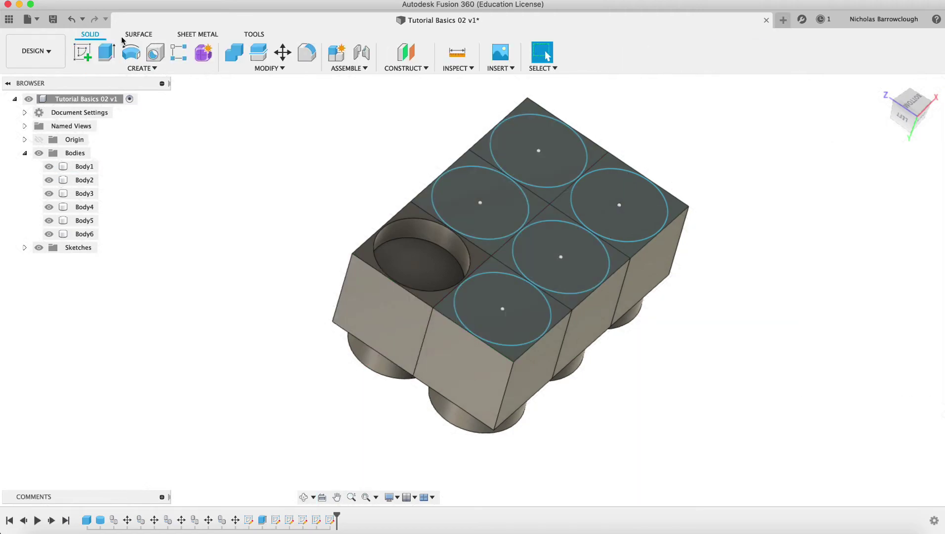
# Extrude the five underside circles by -10 mm as a cut, matching the depth of the existing recess.
pyautogui.click(106, 52)
pyautogui.click(486, 198)
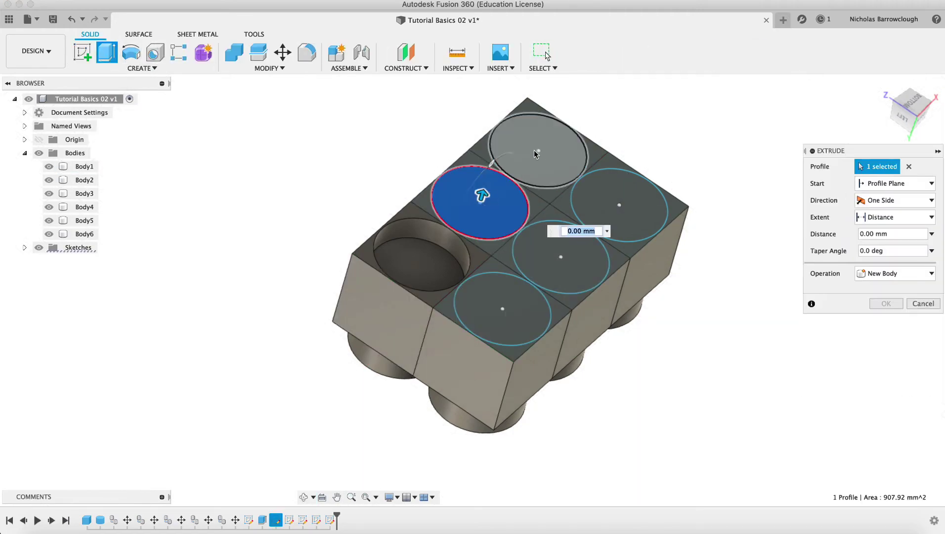
pyautogui.click(539, 148)
pyautogui.click(639, 212)
pyautogui.click(574, 261)
pyautogui.click(519, 312)
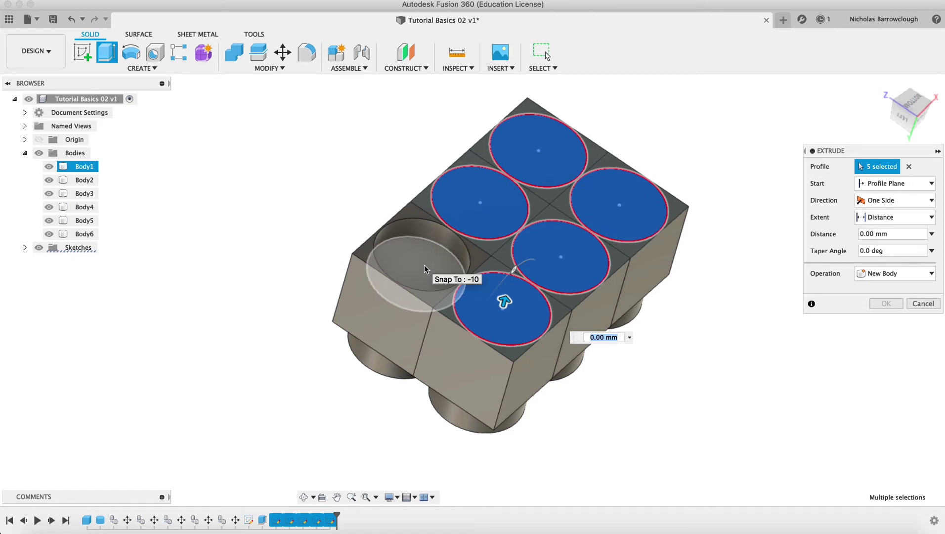
pyautogui.click(423, 265)
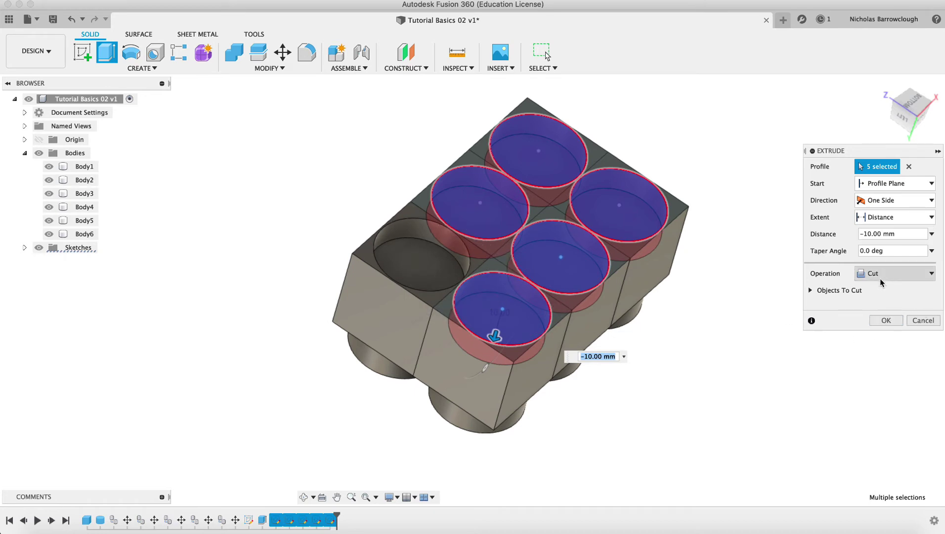
pyautogui.click(887, 320)
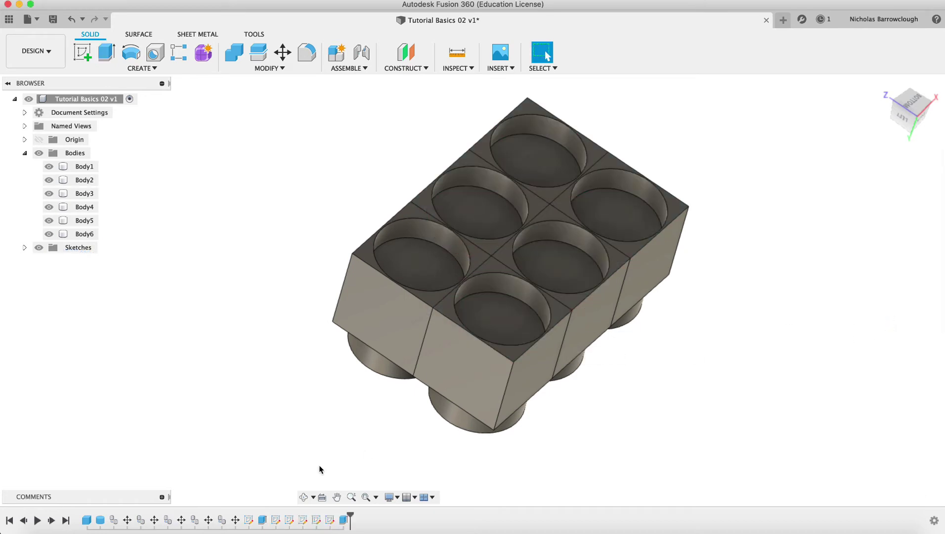
# Combine all six studded blocks with the Join operation, creating the result as a new component.
pyautogui.click(304, 497)
pyautogui.moveTo(466, 273); pyautogui.dragTo(593, 440)
pyautogui.click(548, 56)
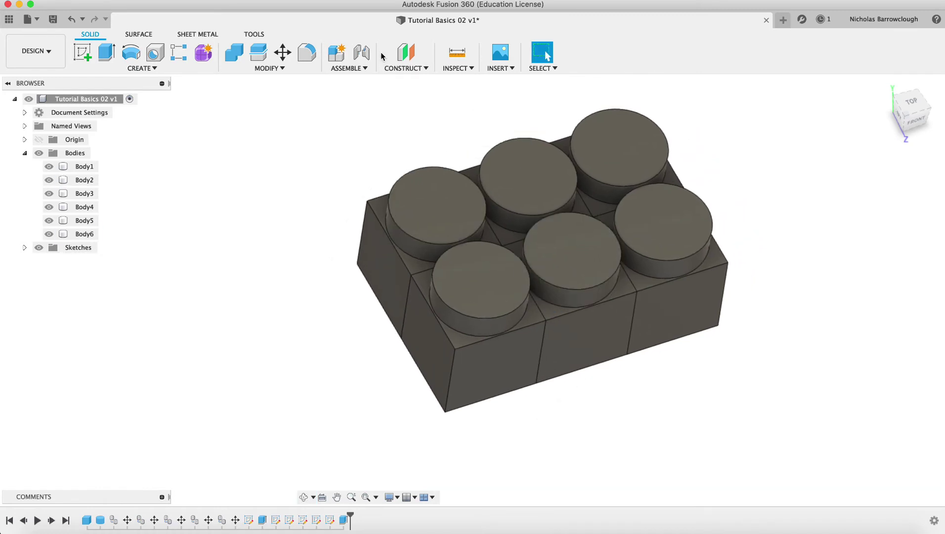
pyautogui.click(233, 54)
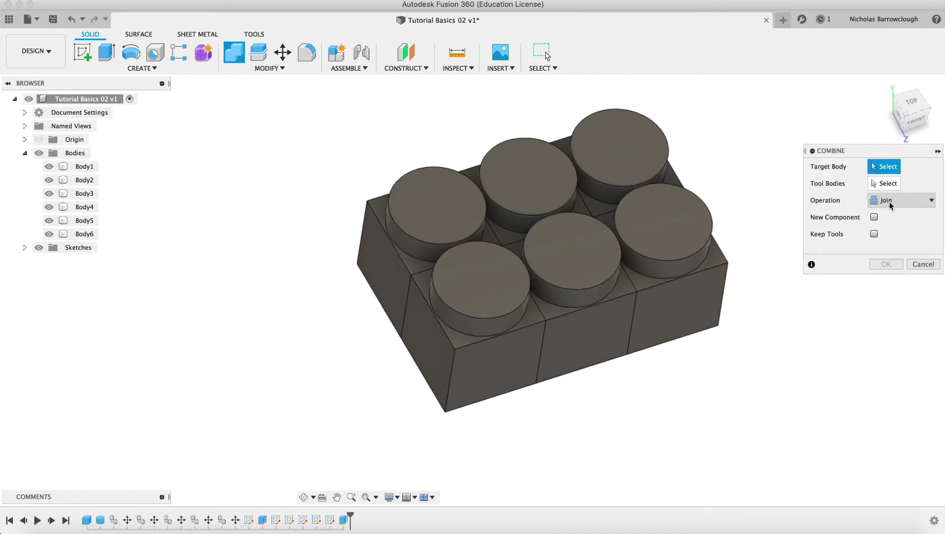
pyautogui.click(422, 228)
pyautogui.click(479, 339)
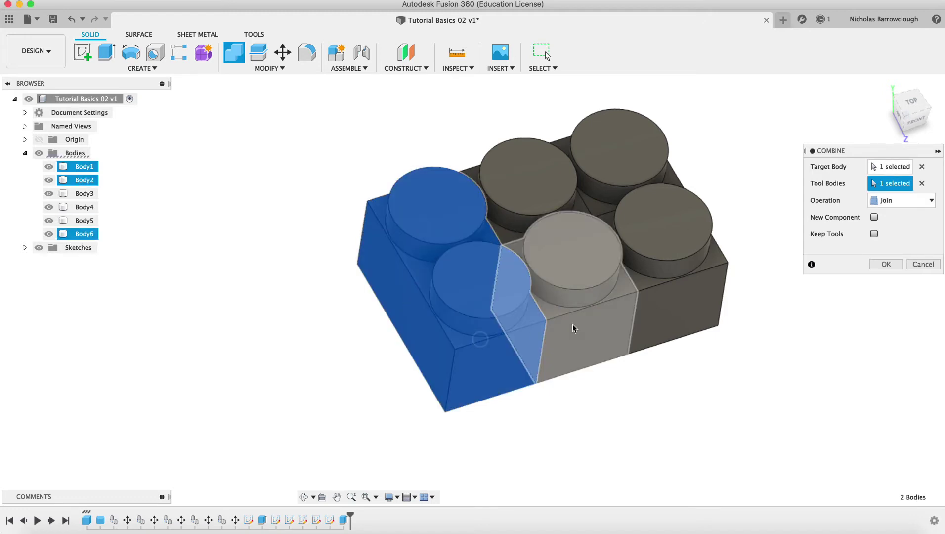
pyautogui.click(572, 324)
pyautogui.click(544, 208)
pyautogui.click(604, 166)
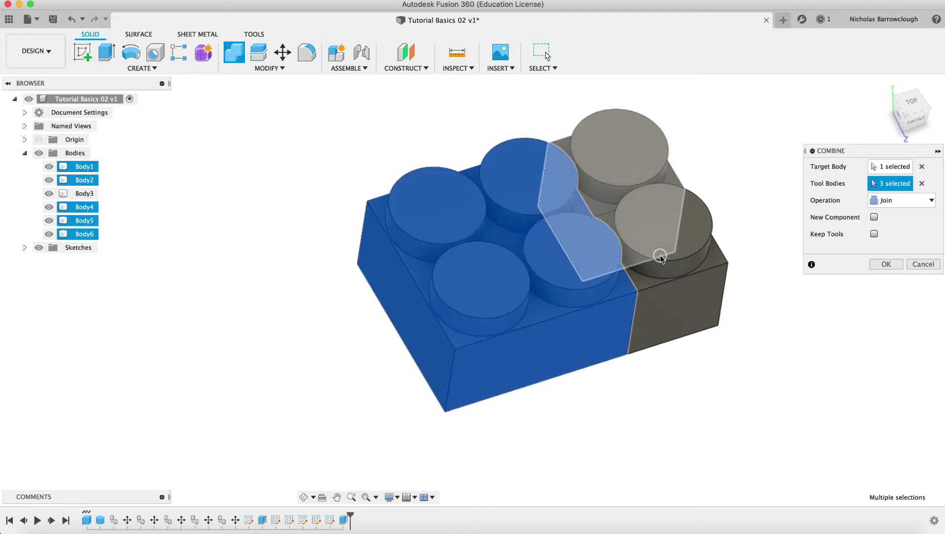
pyautogui.click(676, 280)
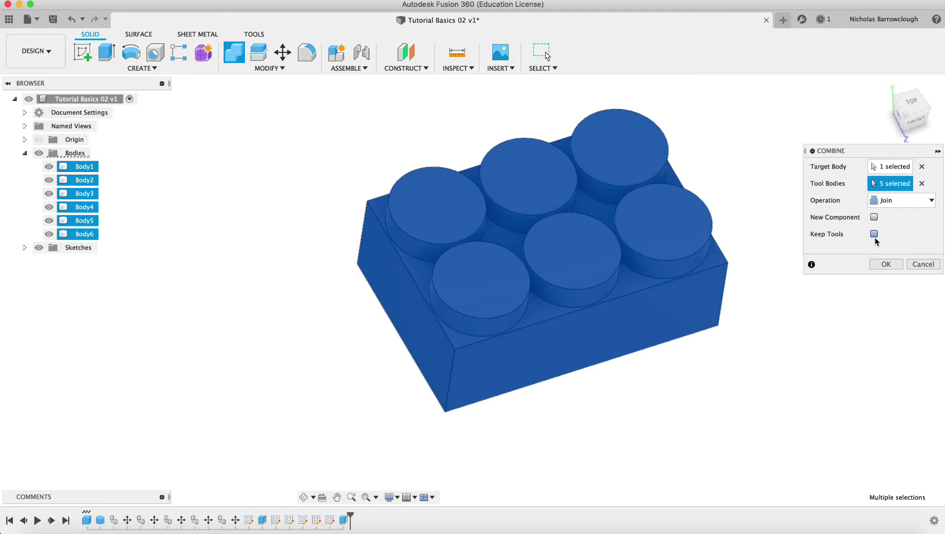
pyautogui.click(874, 218)
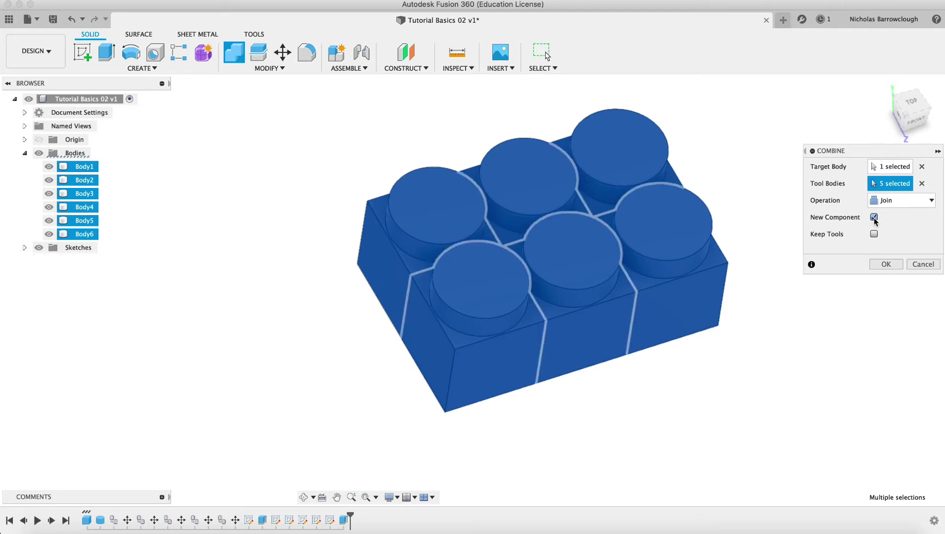
pyautogui.click(884, 264)
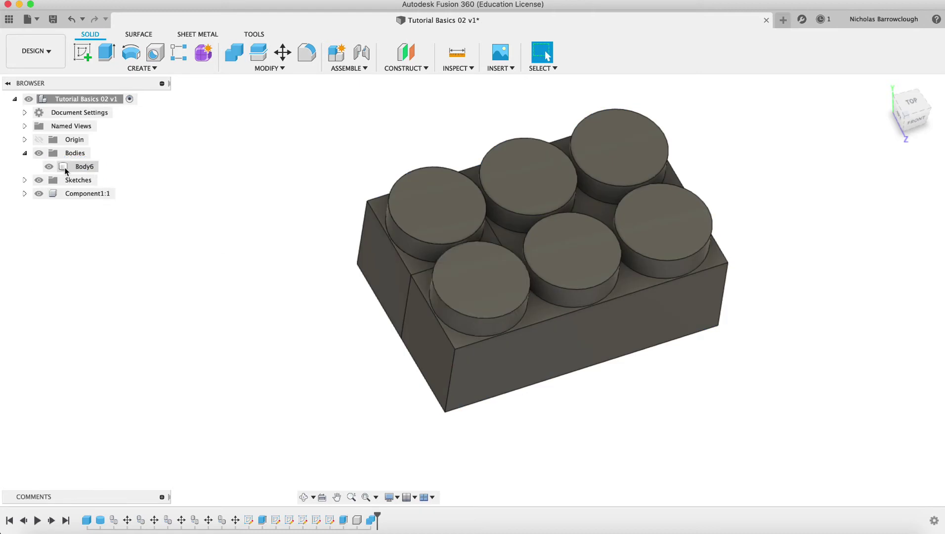
# Hide the leftover Body6 outside the new component.
pyautogui.click(84, 166)
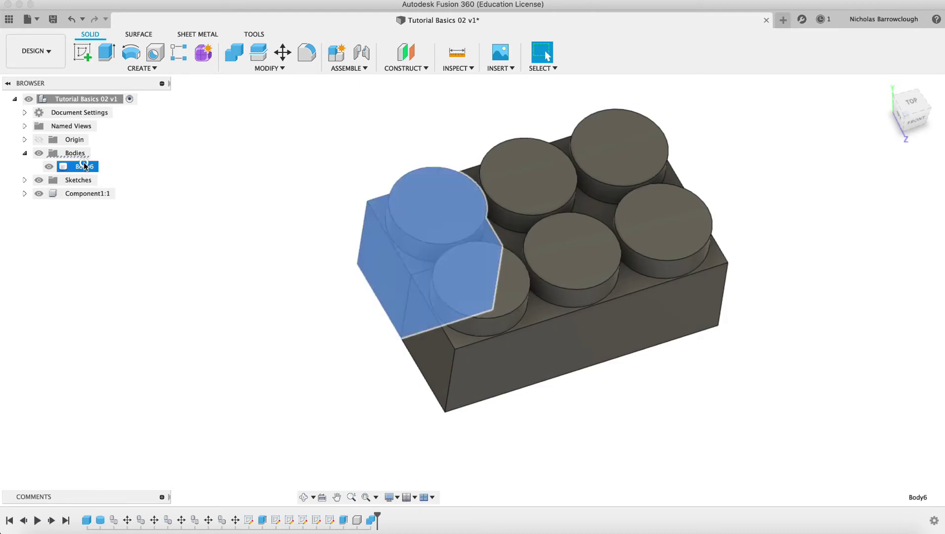
pyautogui.click(48, 166)
pyautogui.click(91, 273)
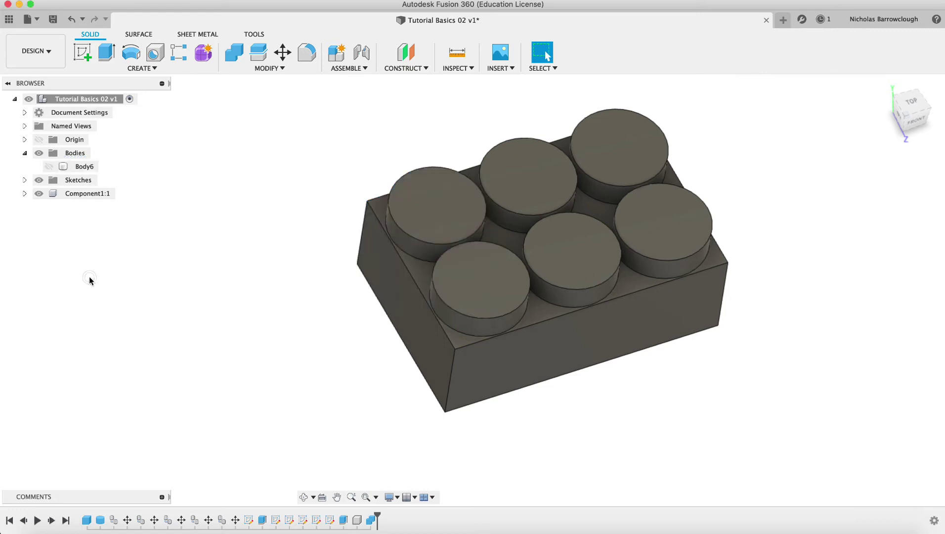
# Inspect Body6 on its own with the component hidden, and restore the view to only the combined component.
pyautogui.click(81, 195)
pyautogui.click(39, 193)
pyautogui.click(48, 169)
pyautogui.click(403, 424)
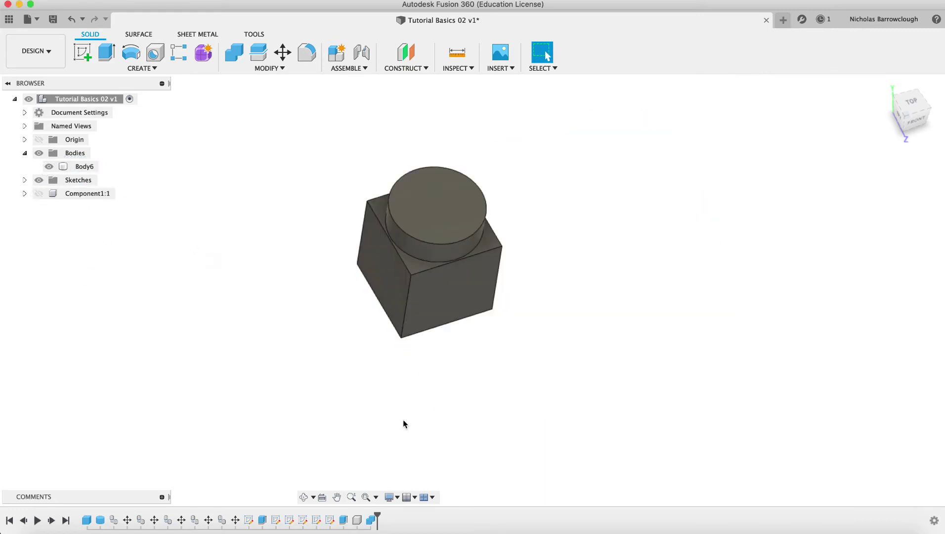
pyautogui.click(301, 498)
pyautogui.moveTo(400, 232); pyautogui.dragTo(432, 293)
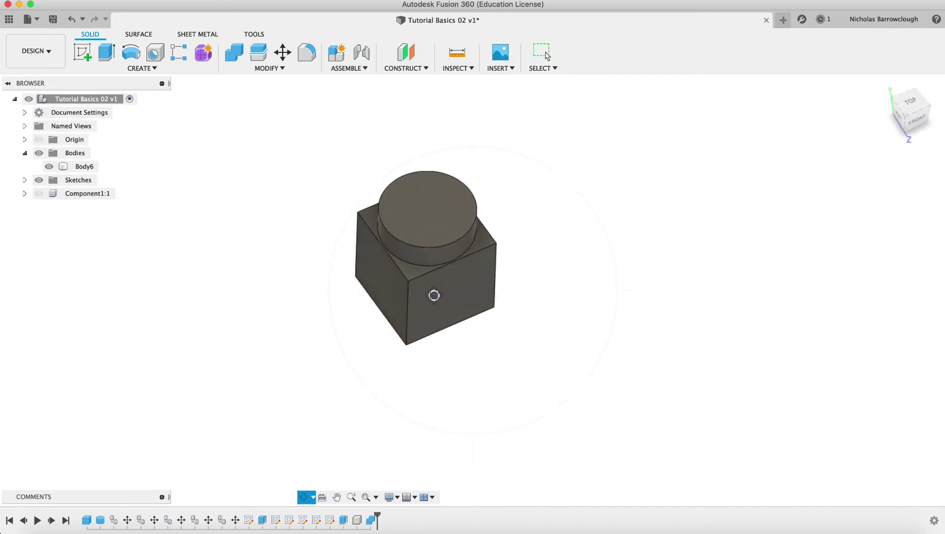
pyautogui.click(48, 167)
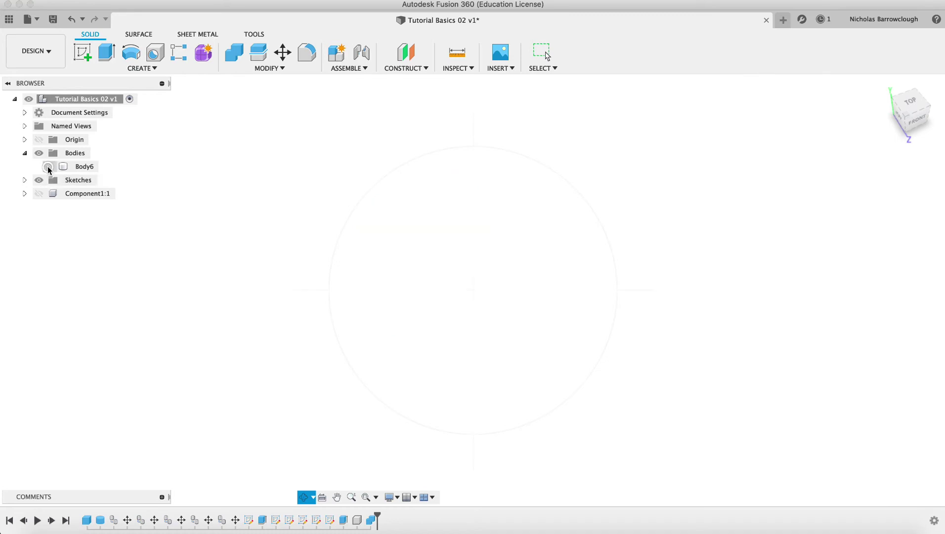
pyautogui.click(39, 193)
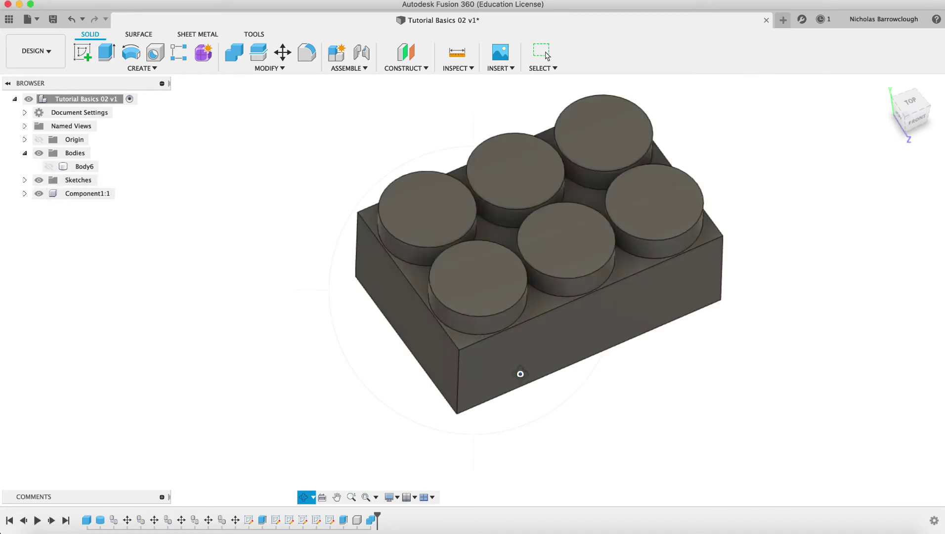
# Copy and paste the brick component, and move the duplicate straight down so it sits beneath the original.
pyautogui.moveTo(520, 371); pyautogui.dragTo(491, 302)
pyautogui.press('Escape')
pyautogui.click(89, 193)
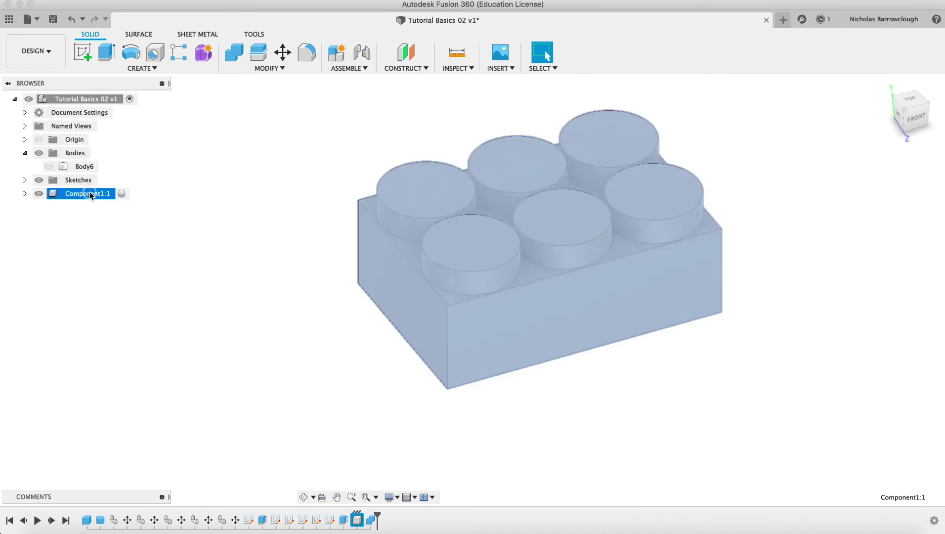
pyautogui.rightClick(90, 193)
pyautogui.click(110, 192)
pyautogui.rightClick(90, 194)
pyautogui.click(111, 215)
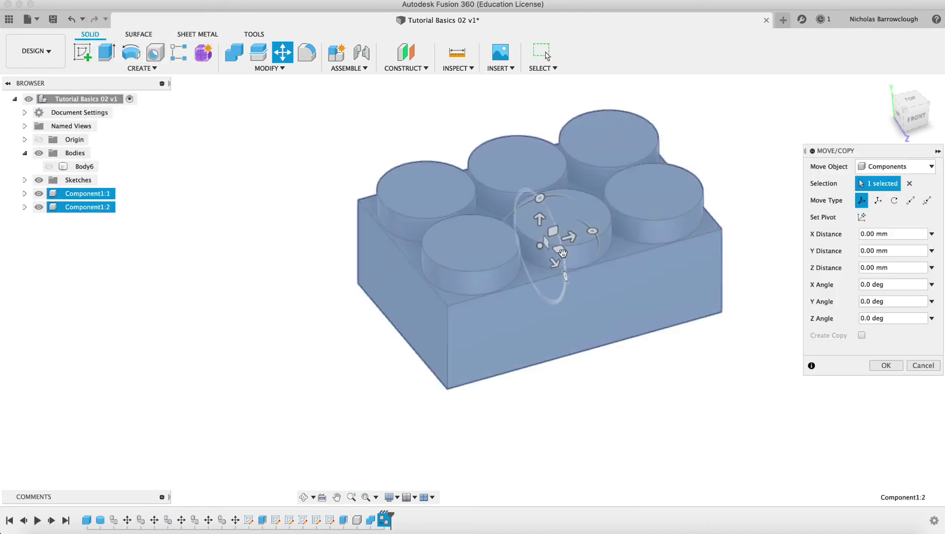
pyautogui.moveTo(540, 219); pyautogui.dragTo(537, 310)
pyautogui.click(881, 365)
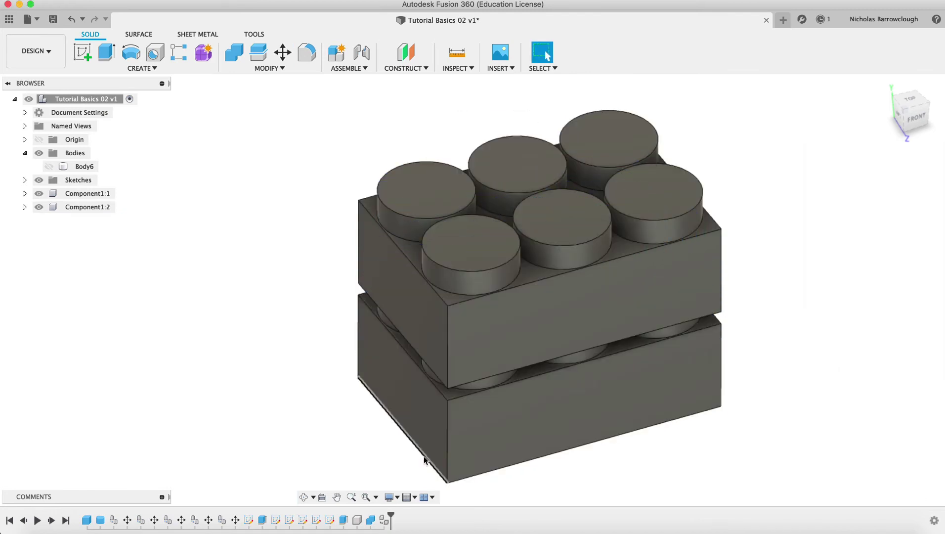
# View the two stacked bricks from the front to check how they line up and the gap between them.
pyautogui.click(303, 497)
pyautogui.moveTo(508, 268); pyautogui.dragTo(490, 244)
pyautogui.press('Escape')
pyautogui.click(906, 116)
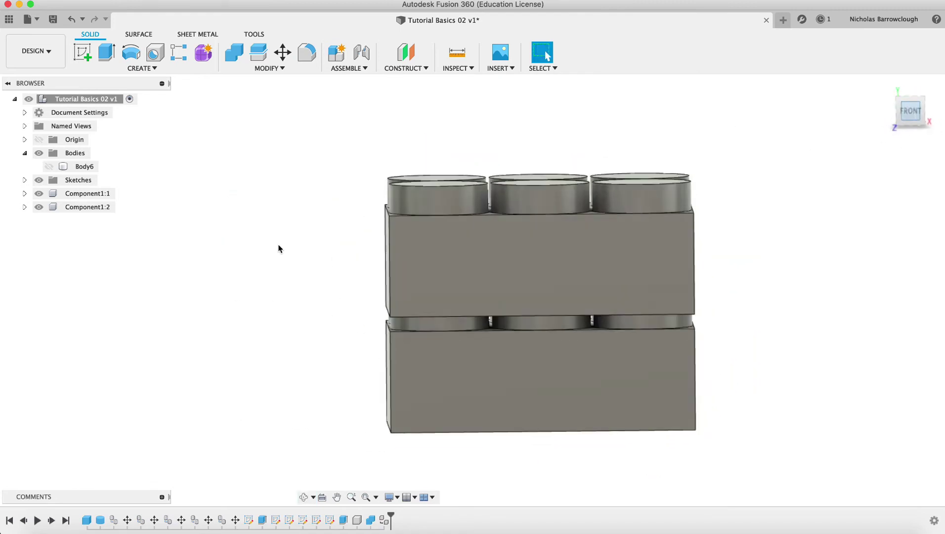
# Move the lower brick component 15 mm straight down with Move/Copy, widening the gap beneath the upper brick.
pyautogui.click(84, 207)
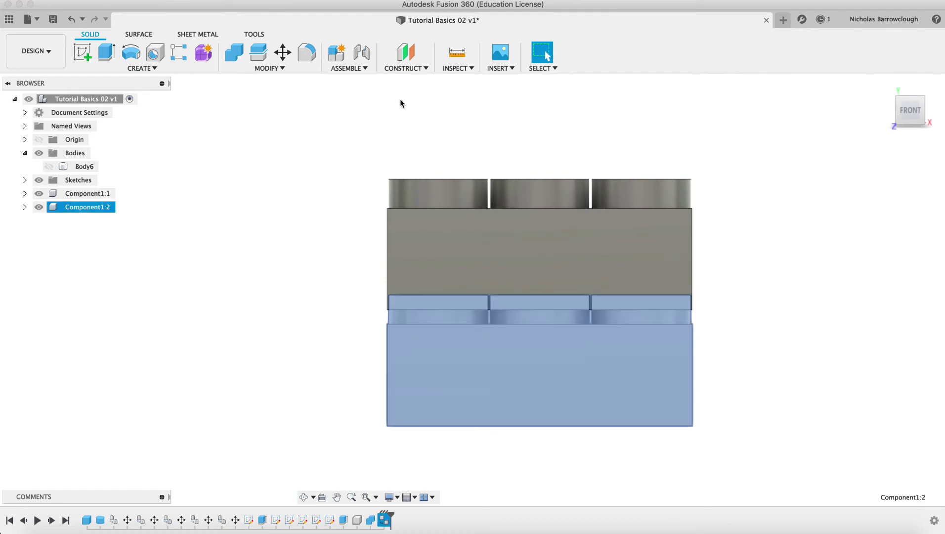
pyautogui.click(283, 52)
pyautogui.moveTo(540, 329); pyautogui.dragTo(540, 372)
pyautogui.click(306, 497)
pyautogui.moveTo(484, 257); pyautogui.dragTo(511, 296)
pyautogui.press('Escape')
pyautogui.scroll(-3, 513, 296)
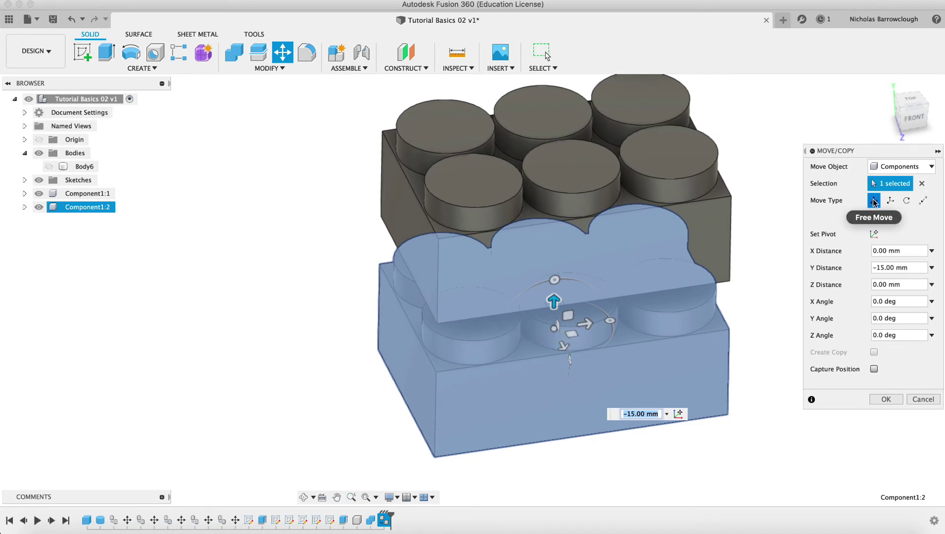
# Snap the lower brick against the upper one with a Point to Point move, from its block's top front-left corner to the upper brick's bottom corner.
pyautogui.click(923, 201)
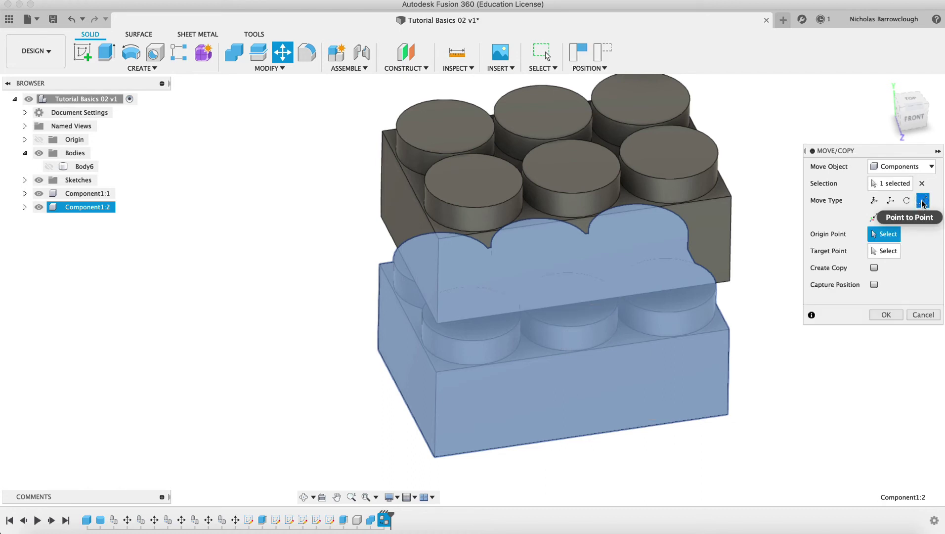
pyautogui.click(437, 376)
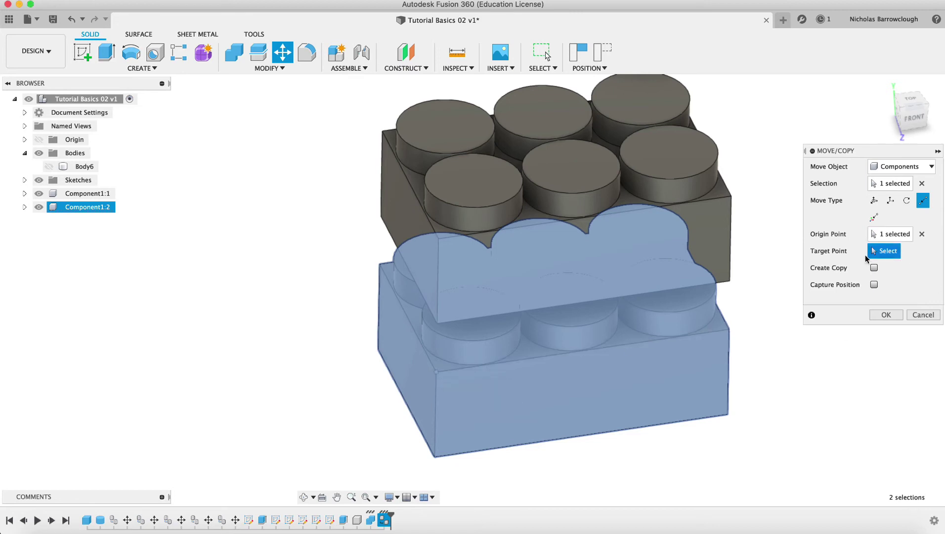
pyautogui.click(438, 321)
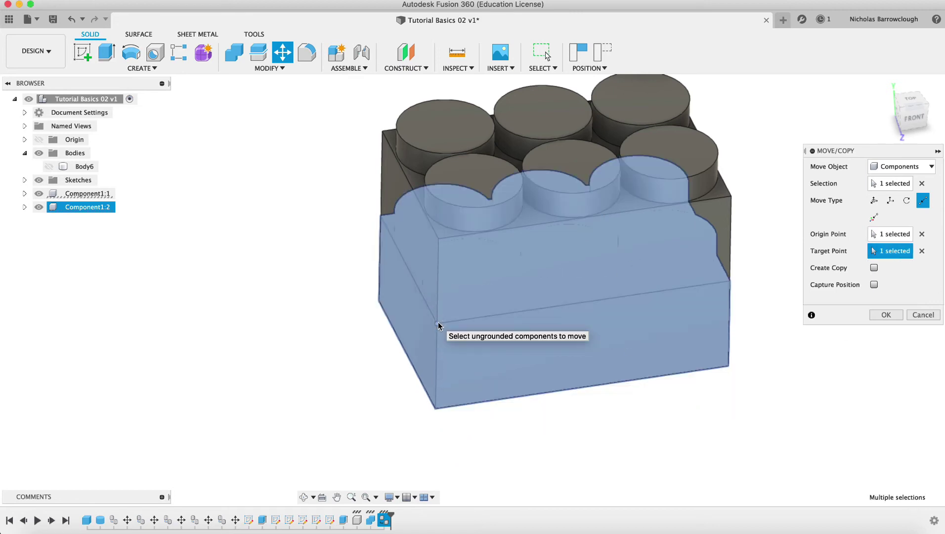
pyautogui.click(885, 315)
pyautogui.click(303, 498)
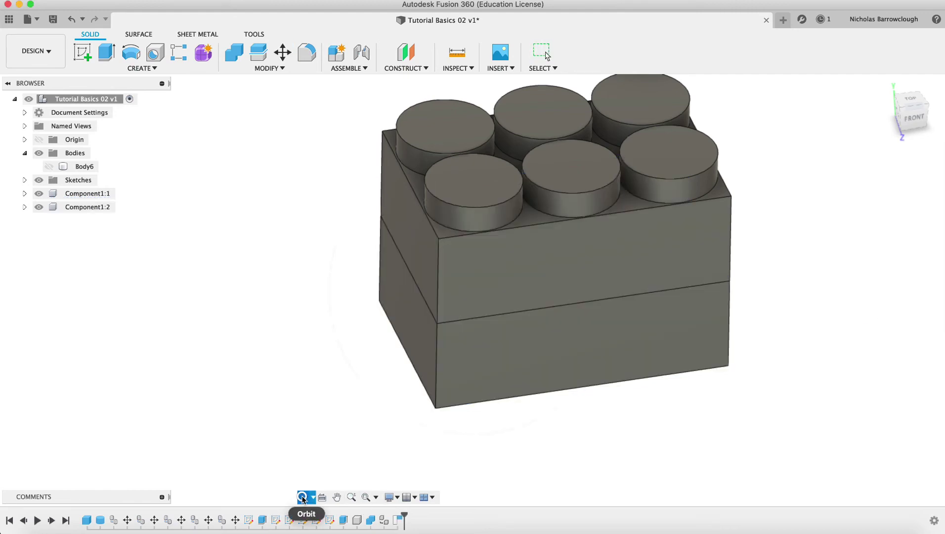
pyautogui.moveTo(473, 347)
pyautogui.mouseDown()
pyautogui.moveTo(435, 316)
pyautogui.moveTo(498, 321)
pyautogui.moveTo(614, 298)
pyautogui.moveTo(618, 240)
pyautogui.moveTo(498, 344)
pyautogui.moveTo(361, 356)
pyautogui.moveTo(504, 352)
pyautogui.moveTo(527, 433)
pyautogui.moveTo(479, 338)
pyautogui.moveTo(534, 378)
pyautogui.moveTo(513, 409)
pyautogui.moveTo(483, 416)
pyautogui.moveTo(508, 406)
pyautogui.moveTo(531, 274)
pyautogui.mouseUp()
pyautogui.press('Escape')
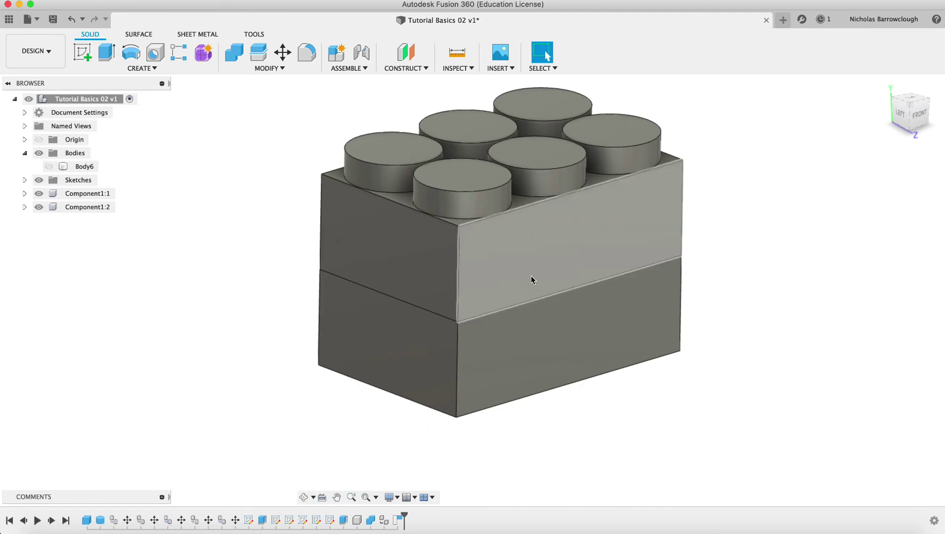
# Open the upper brick's Appearance settings and try Paint - Enamel Glossy in blue, green, red and grey on the bricks.
pyautogui.click(75, 193)
pyautogui.rightClick(76, 194)
pyautogui.click(126, 122)
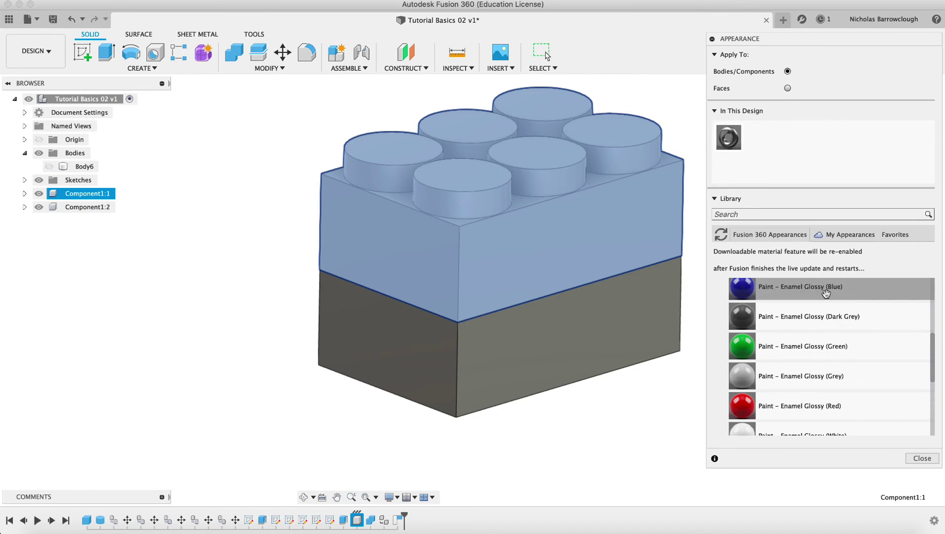
pyautogui.moveTo(826, 294); pyautogui.dragTo(589, 228)
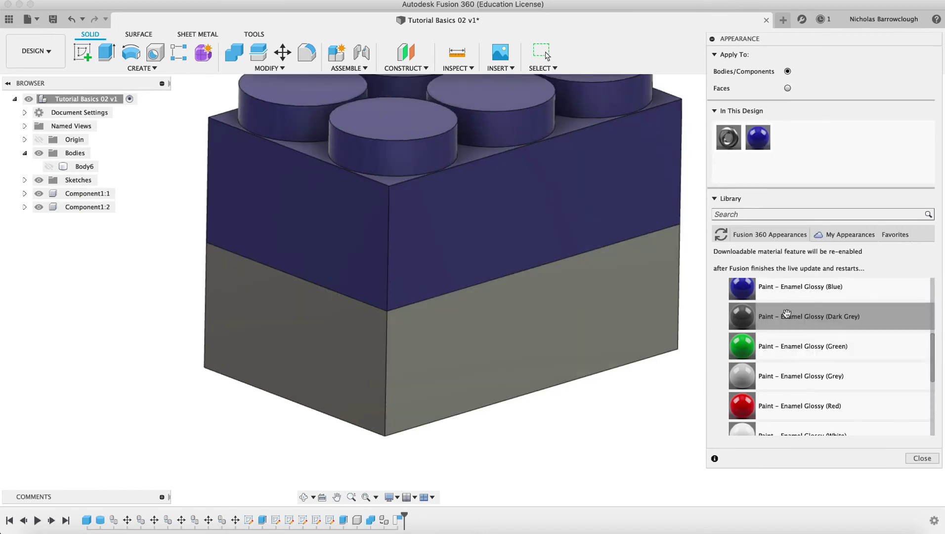
pyautogui.moveTo(772, 346); pyautogui.dragTo(540, 331)
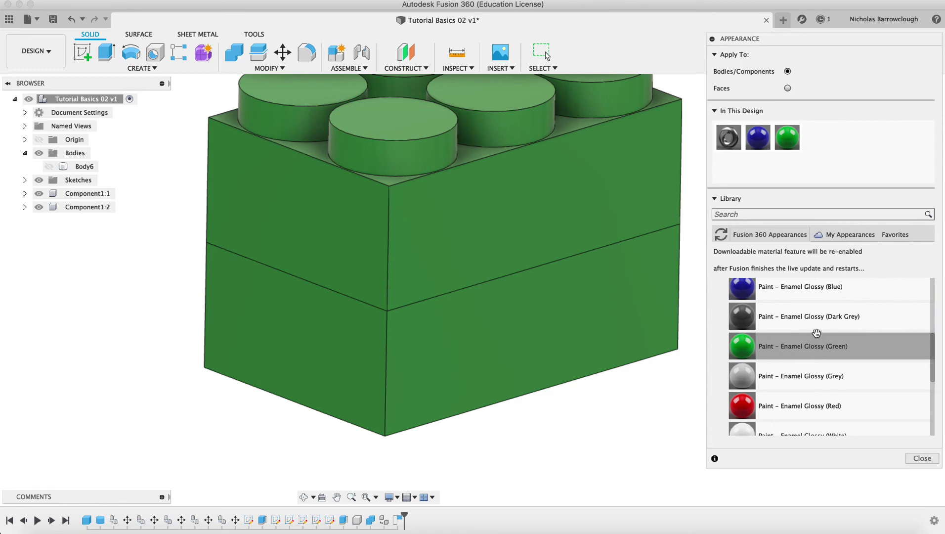
pyautogui.moveTo(806, 292); pyautogui.dragTo(540, 308)
pyautogui.moveTo(743, 410); pyautogui.dragTo(531, 255)
pyautogui.moveTo(750, 376); pyautogui.dragTo(541, 241)
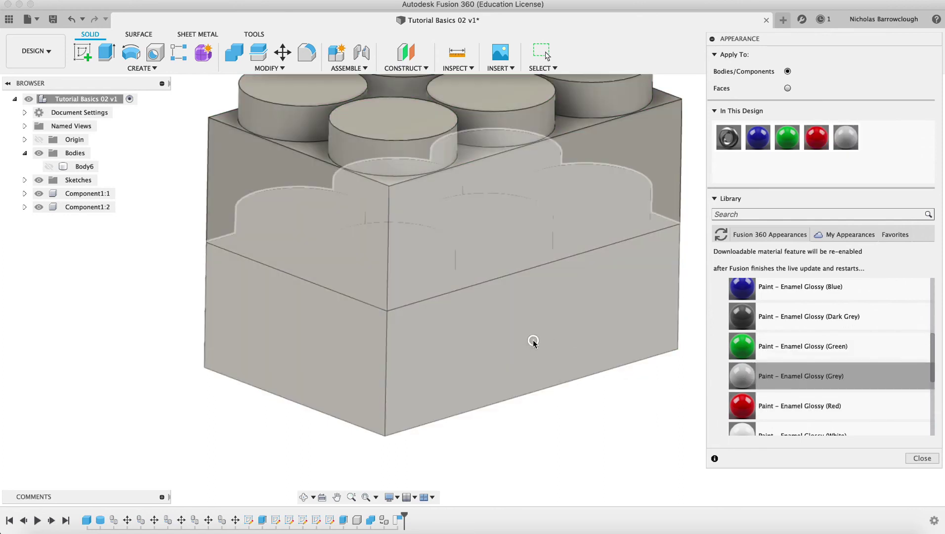
# Apply Paint - Enamel Glossy (Red) to the brick components and close the Appearance settings.
pyautogui.moveTo(742, 405); pyautogui.dragTo(522, 338)
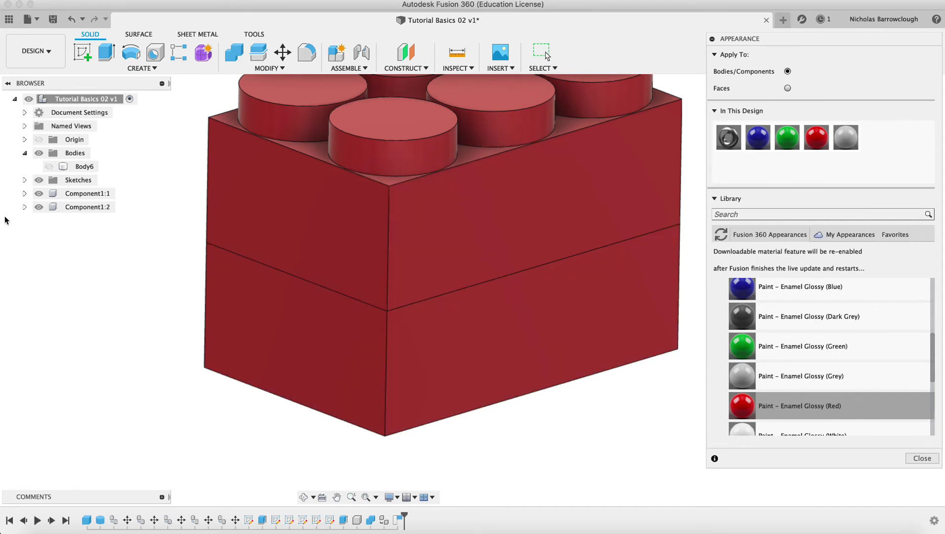
pyautogui.click(922, 457)
pyautogui.click(351, 496)
pyautogui.moveTo(492, 390); pyautogui.dragTo(365, 431)
pyautogui.click(337, 497)
pyautogui.moveTo(440, 324); pyautogui.dragTo(489, 366)
pyautogui.scroll(5, 513, 321)
pyautogui.press('Escape')
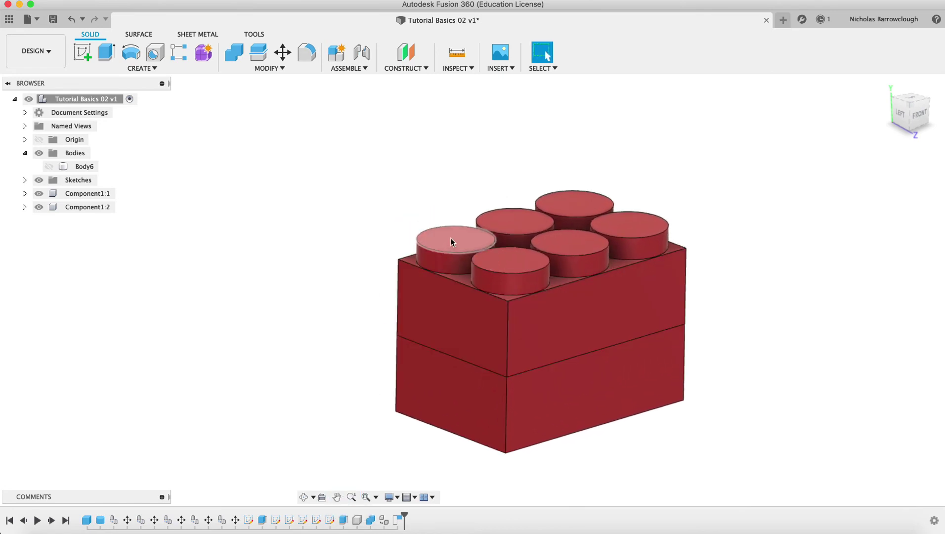
# Switch the lower brick's move to Free Move and shift it -100 mm along X, viewed from the front.
pyautogui.click(83, 206)
pyautogui.click(283, 52)
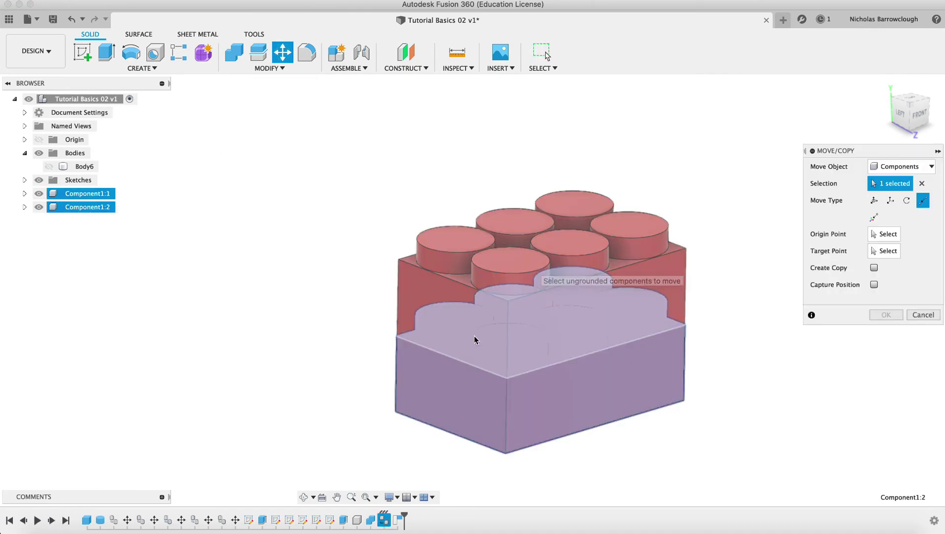
pyautogui.click(874, 200)
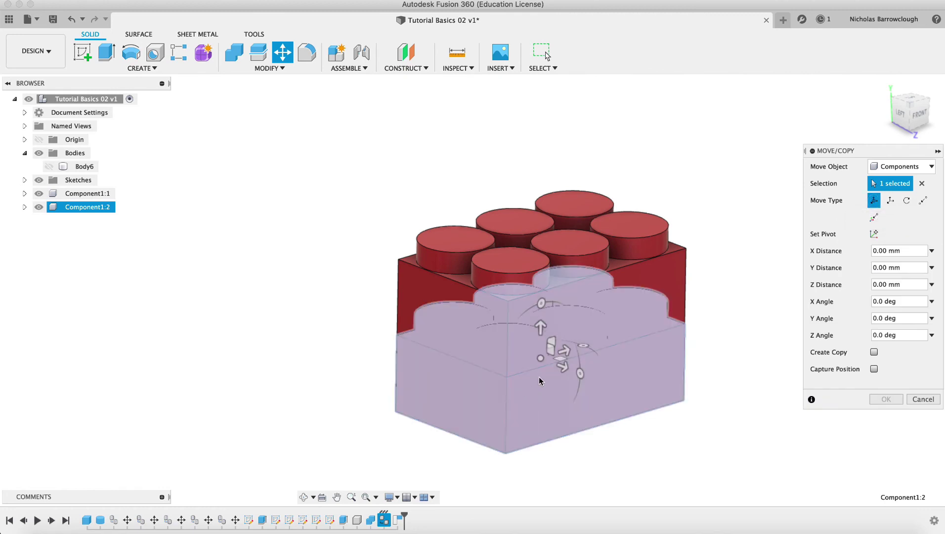
pyautogui.moveTo(563, 349); pyautogui.dragTo(392, 392)
pyautogui.click(922, 115)
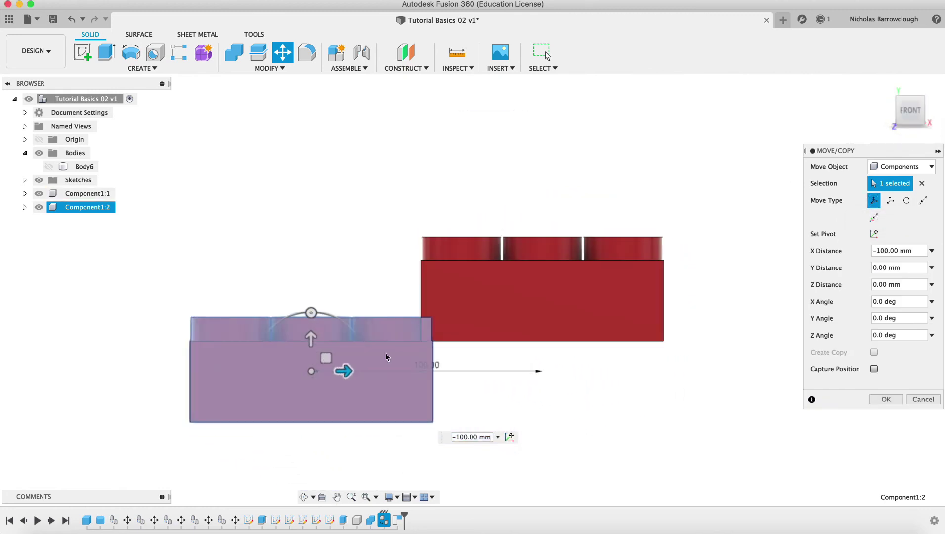
# Raise the shifted brick 35 mm along Y, move it another -10 mm along X, and capture its position.
pyautogui.moveTo(311, 339); pyautogui.dragTo(309, 258)
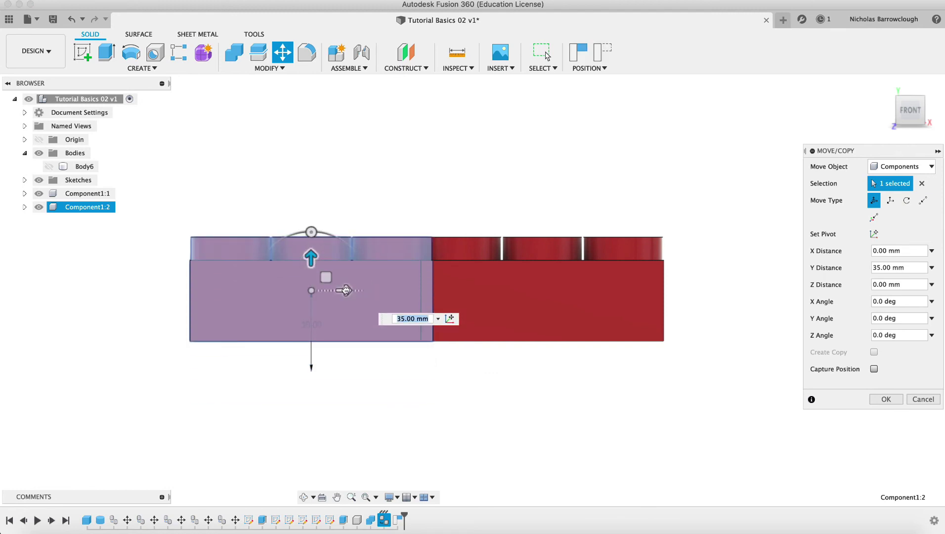
pyautogui.moveTo(346, 292); pyautogui.dragTo(326, 289)
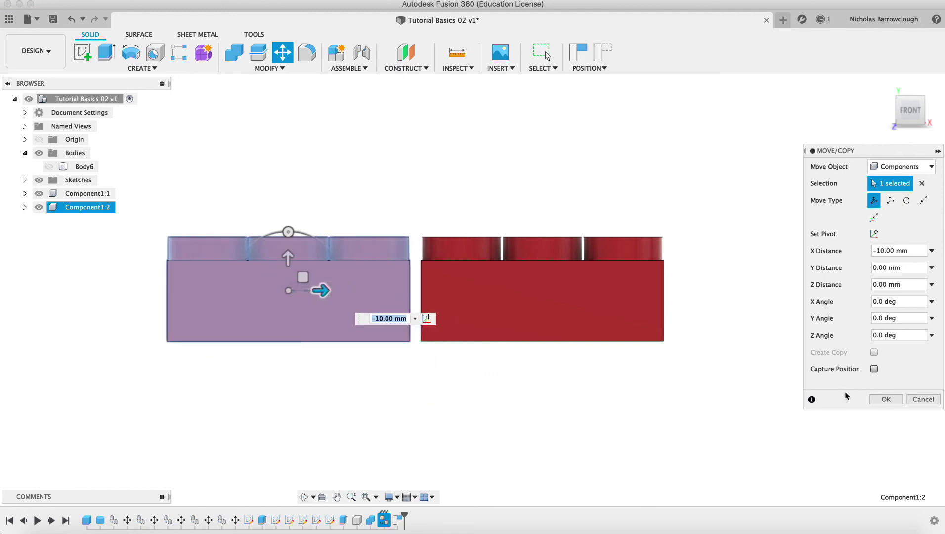
pyautogui.click(885, 398)
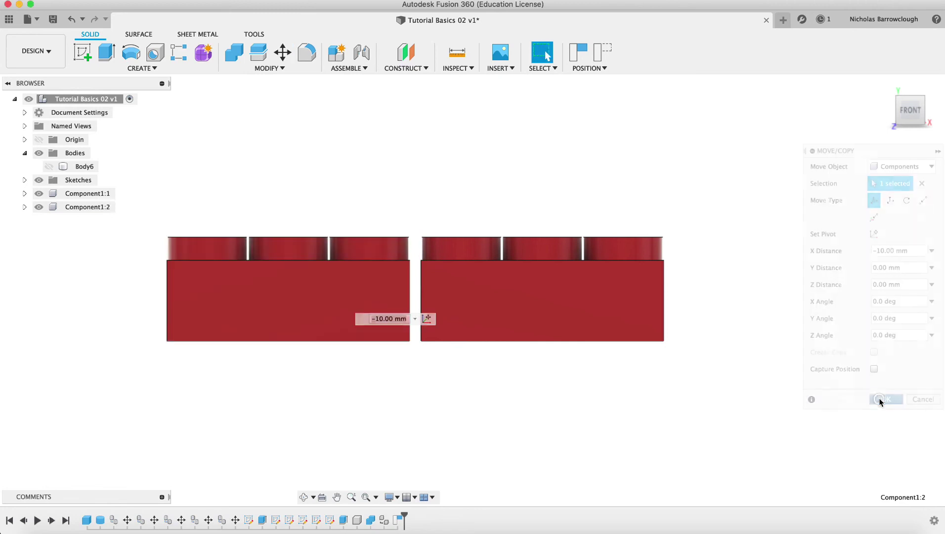
pyautogui.click(571, 58)
pyautogui.click(304, 496)
pyautogui.moveTo(424, 239); pyautogui.dragTo(439, 279)
pyautogui.press('Escape')
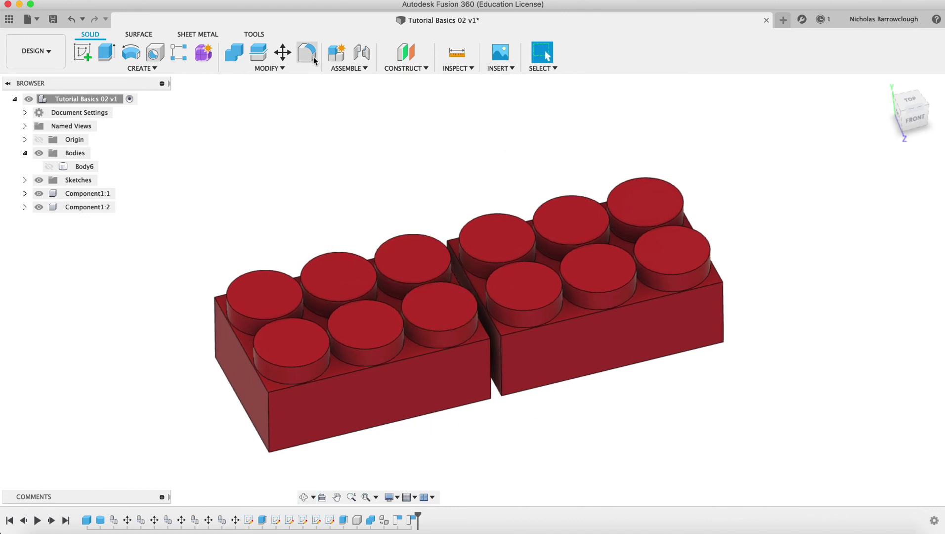
# Fillet the top edges of all six studs on the left brick with a 1 mm radius.
pyautogui.click(313, 60)
pyautogui.click(311, 363)
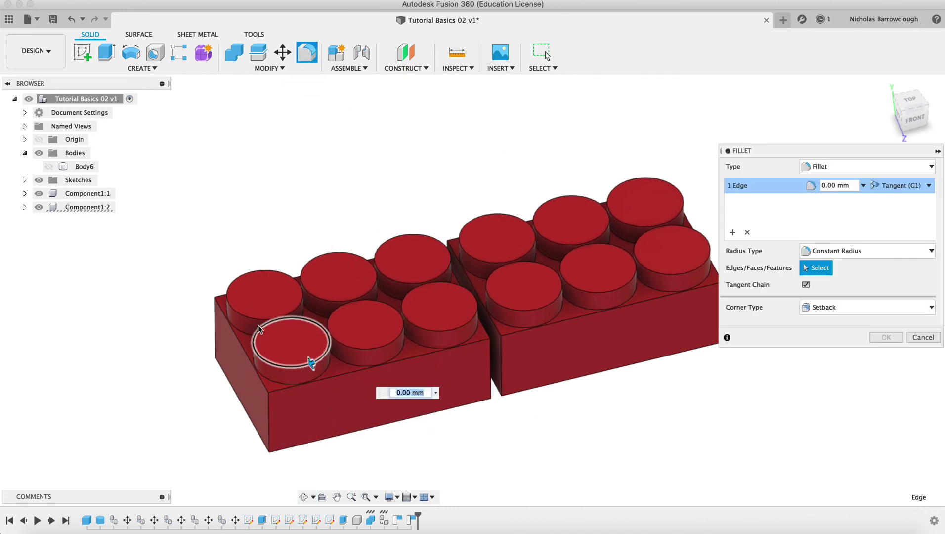
pyautogui.click(244, 314)
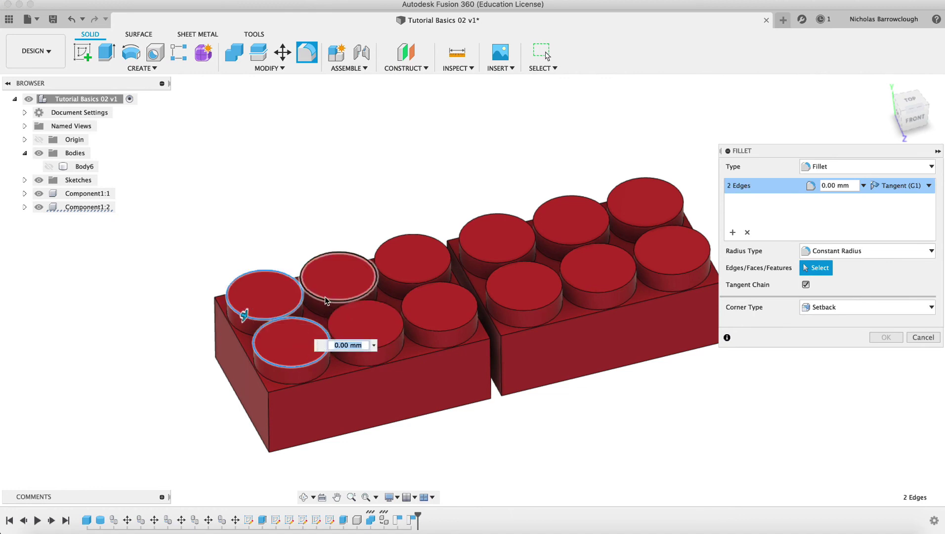
pyautogui.click(325, 299)
pyautogui.click(399, 335)
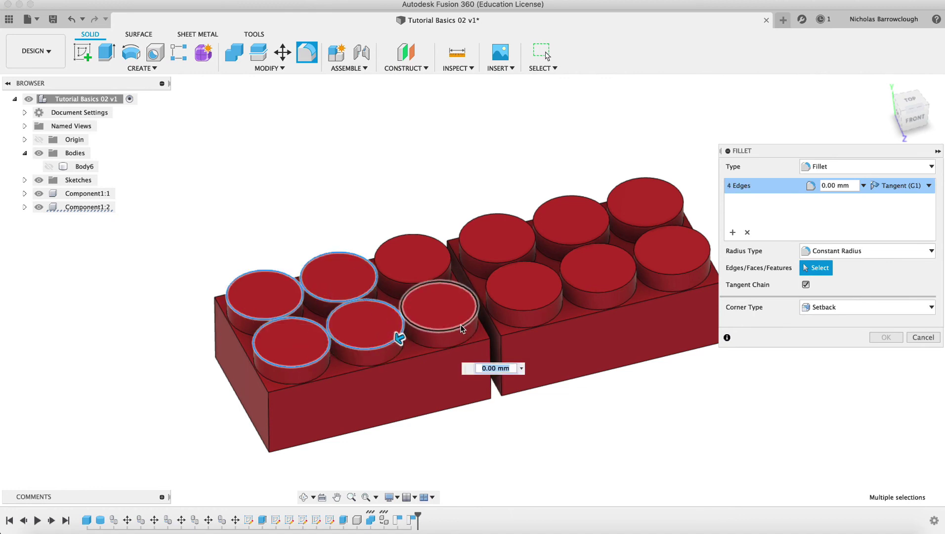
pyautogui.click(462, 328)
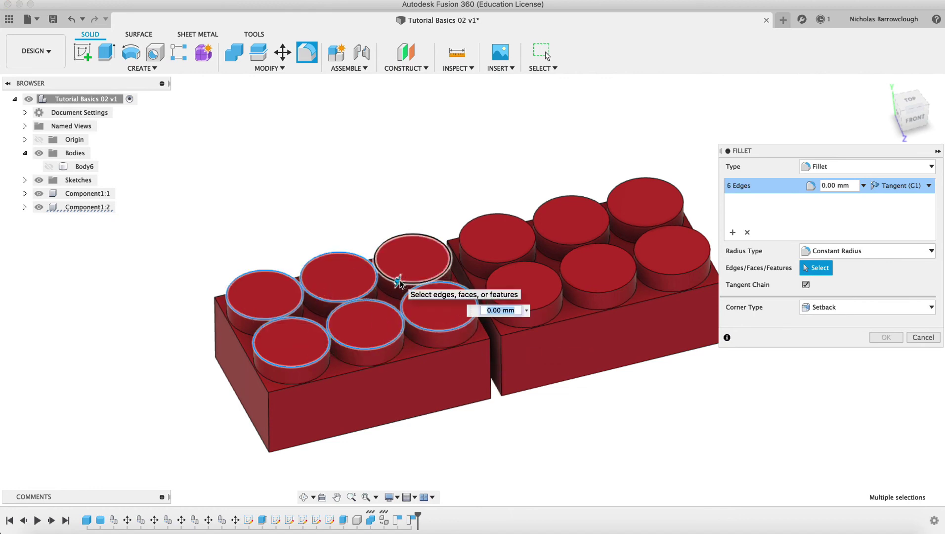
pyautogui.write('1')
pyautogui.press('Return')
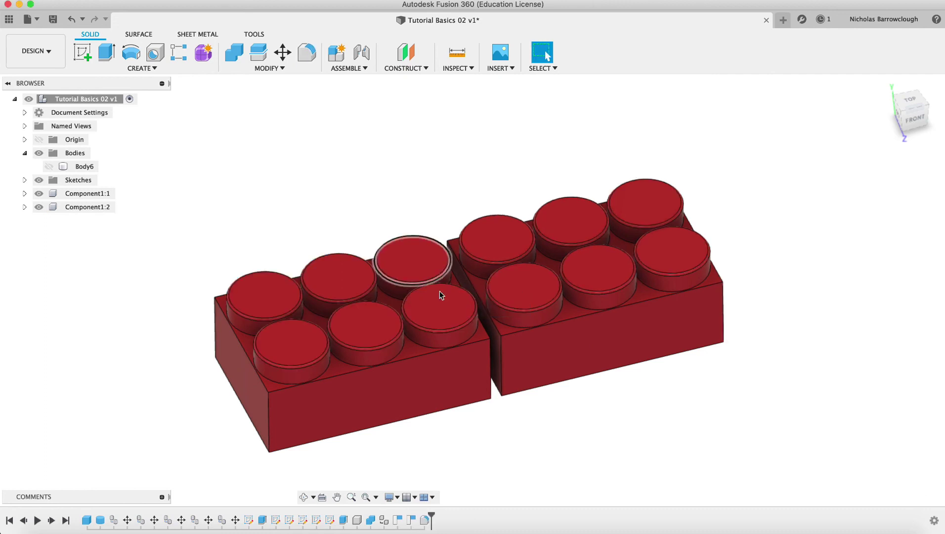
# Examine the rounded stud edges on both bricks up close and from a different angle.
pyautogui.click(349, 497)
pyautogui.moveTo(428, 312); pyautogui.dragTo(431, 327)
pyautogui.moveTo(80, 210)
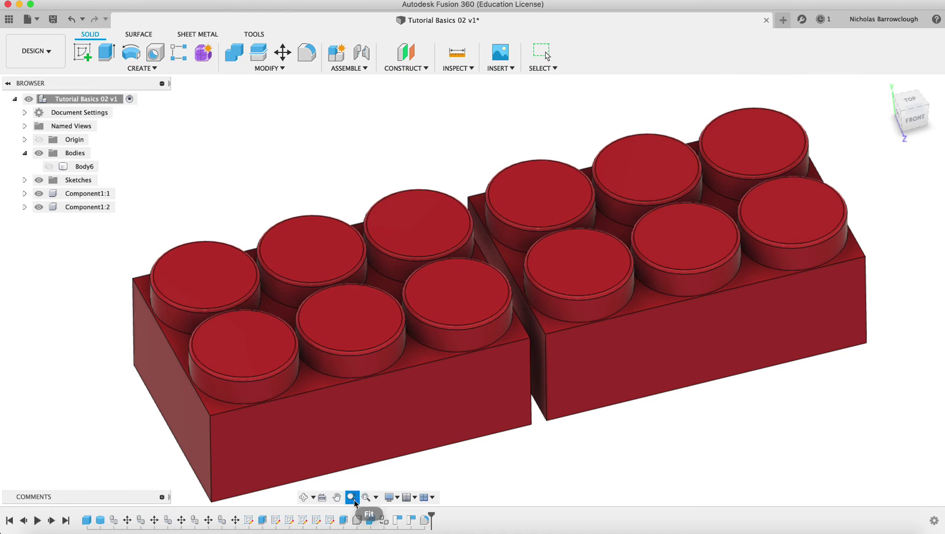
pyautogui.scroll(-3, 517, 319)
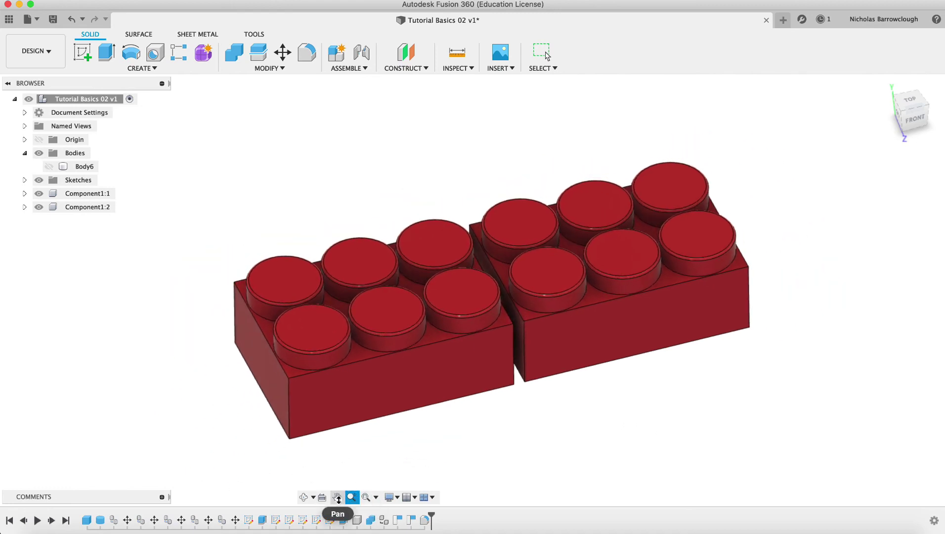
pyautogui.click(337, 497)
pyautogui.moveTo(474, 280); pyautogui.dragTo(529, 294)
pyautogui.click(304, 498)
pyautogui.moveTo(415, 346); pyautogui.dragTo(466, 311)
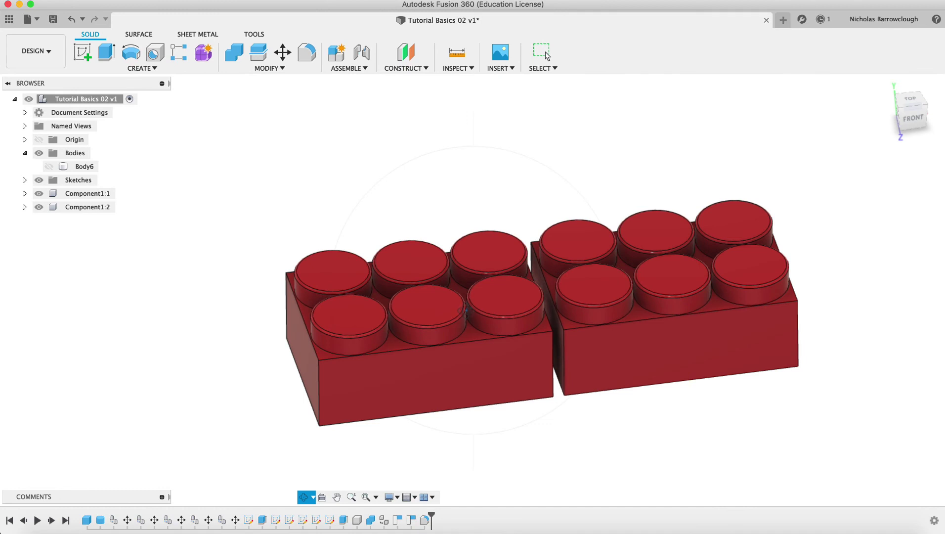